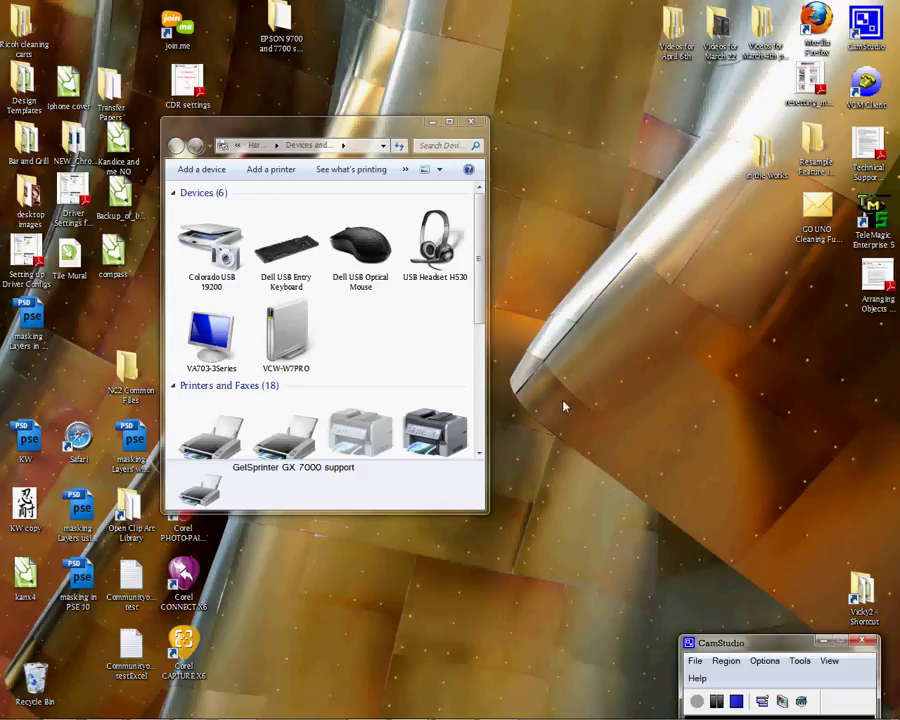
Step: Maximize the Devices and Printers window to show all 18 printers and faxes
double_click(422, 131)
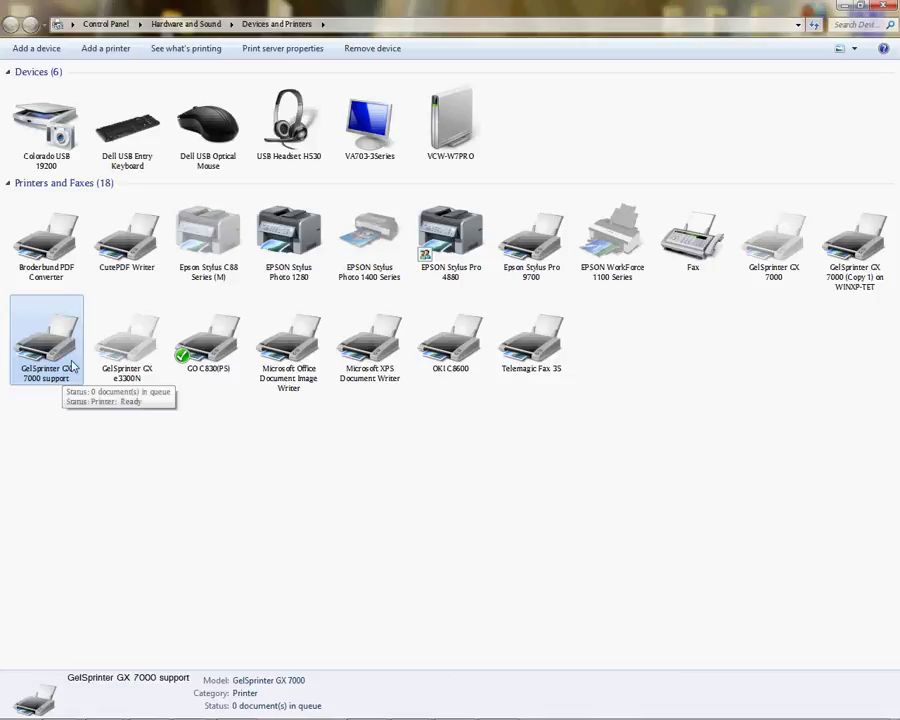
mouse_move(47, 345)
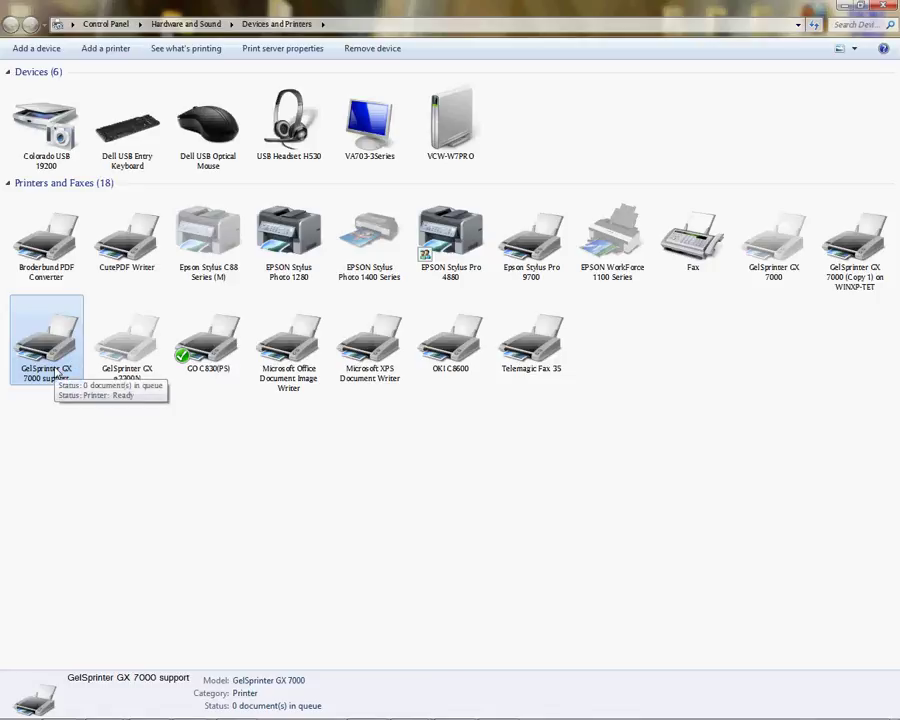
Step: Show the Color Management page of the GelSprinter GX 7000 support printer properties
right_click(57, 372)
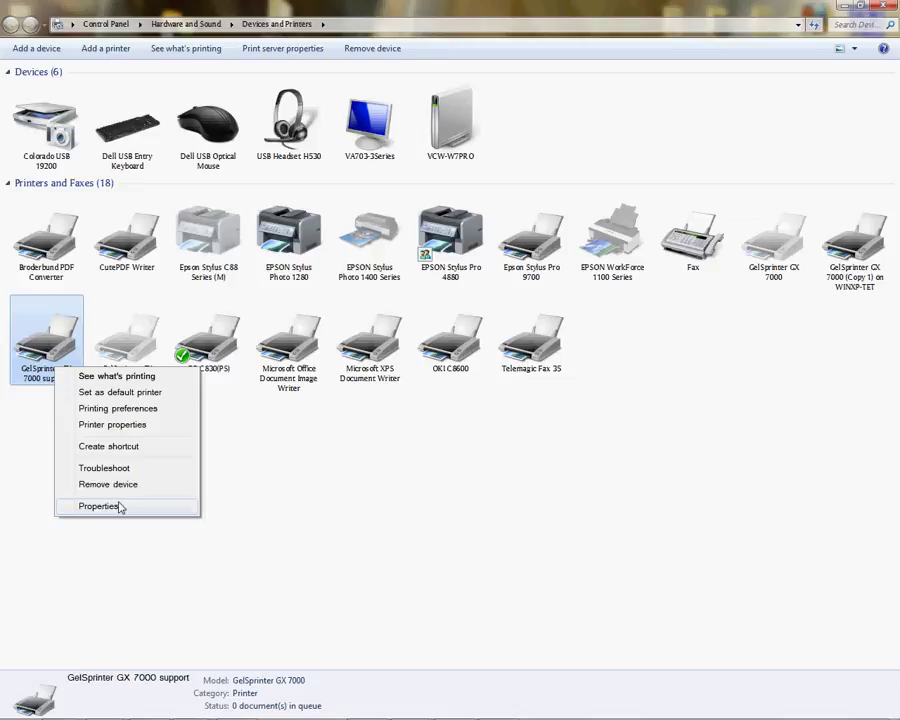
click(113, 425)
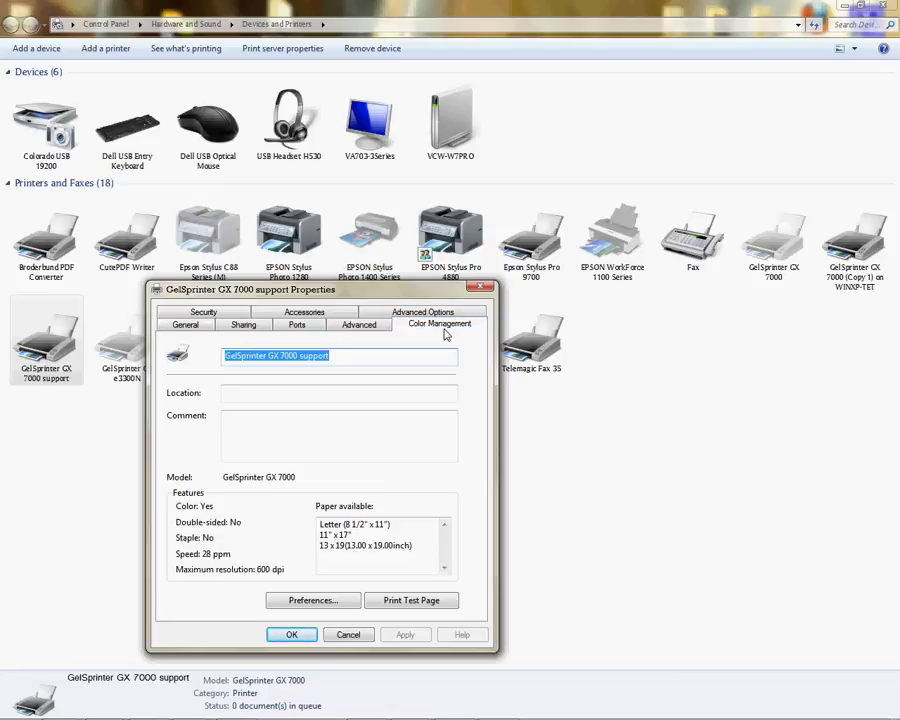
click(446, 330)
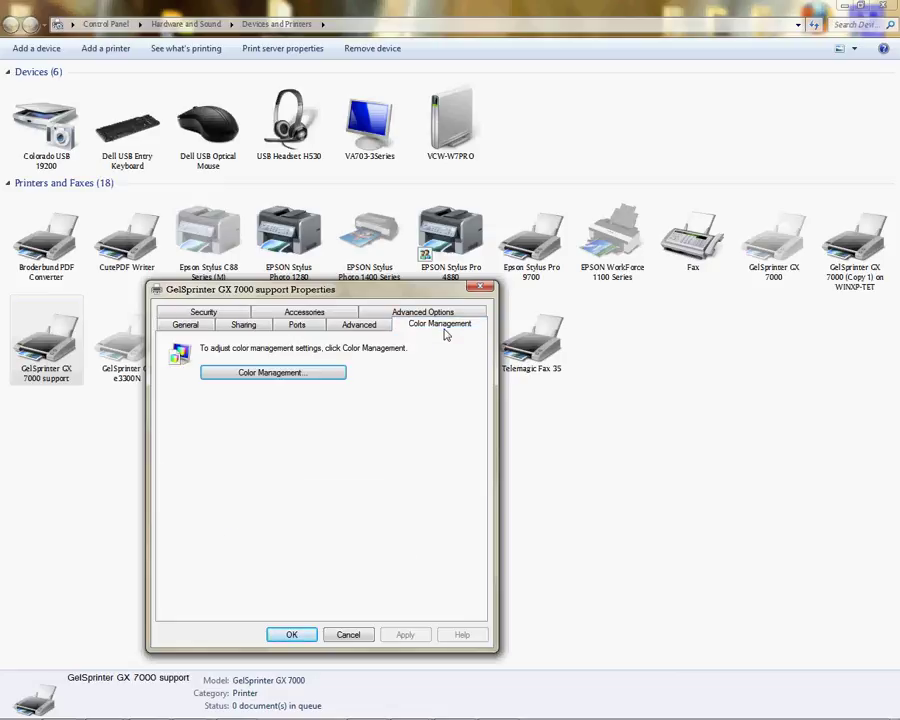
Step: Select the GelSprinter GX 7000 support printer as the device in Color Management, with custom settings on
click(325, 376)
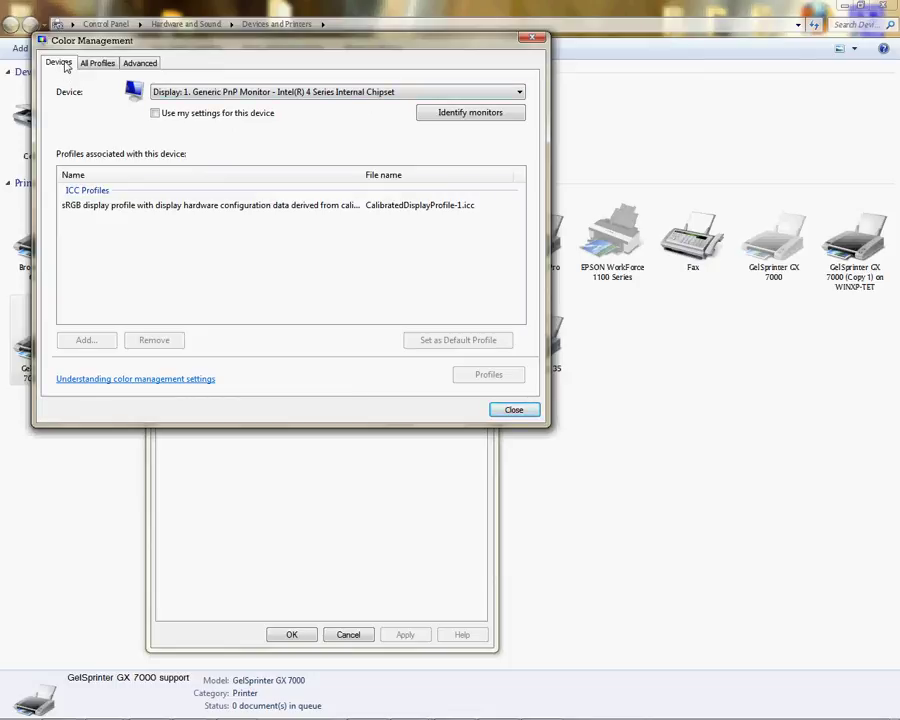
click(519, 93)
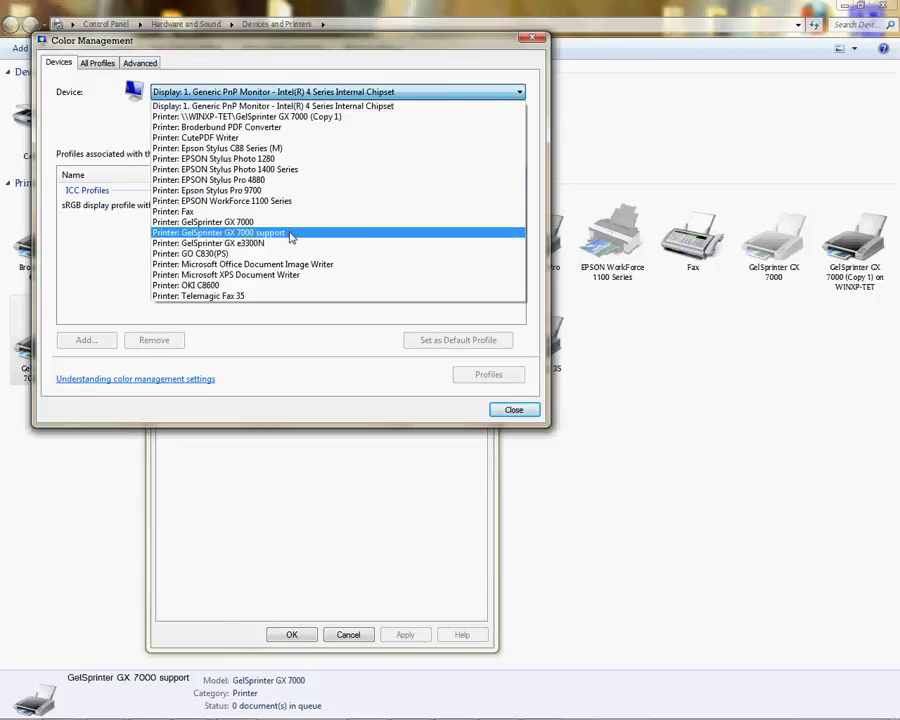
click(291, 236)
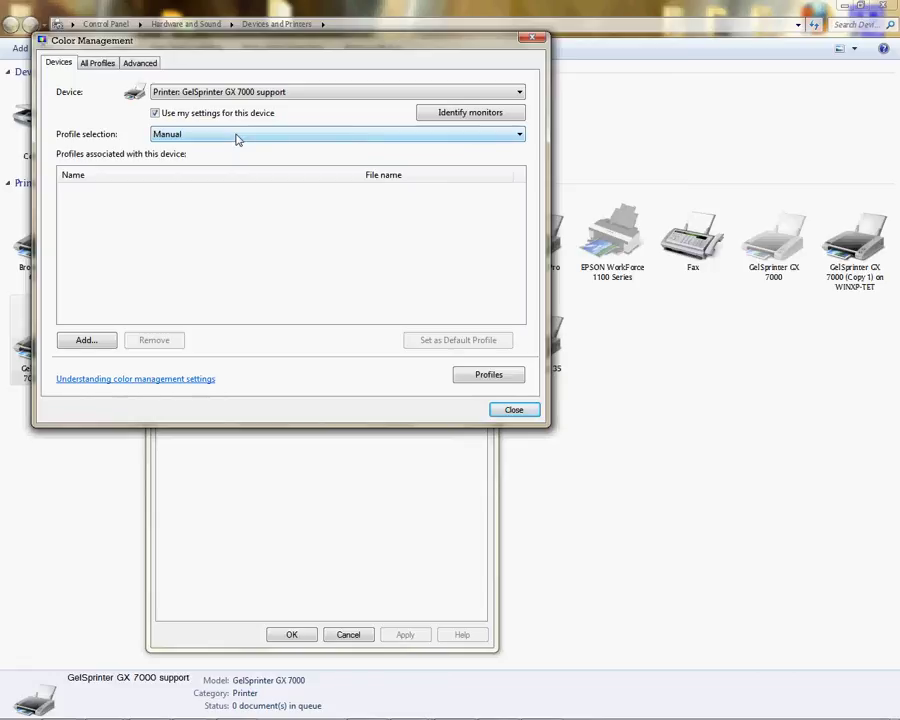
Step: Add GX7000 DyeTrans HiQuality.icm as the printer's default profile and close Color Management
click(90, 342)
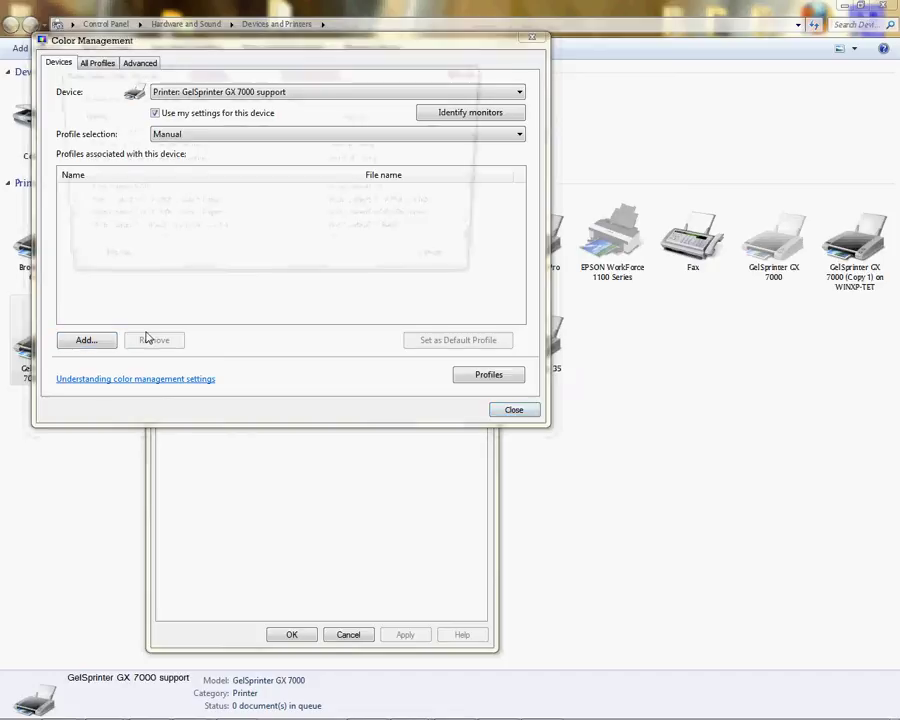
drag(466, 128, 464, 209)
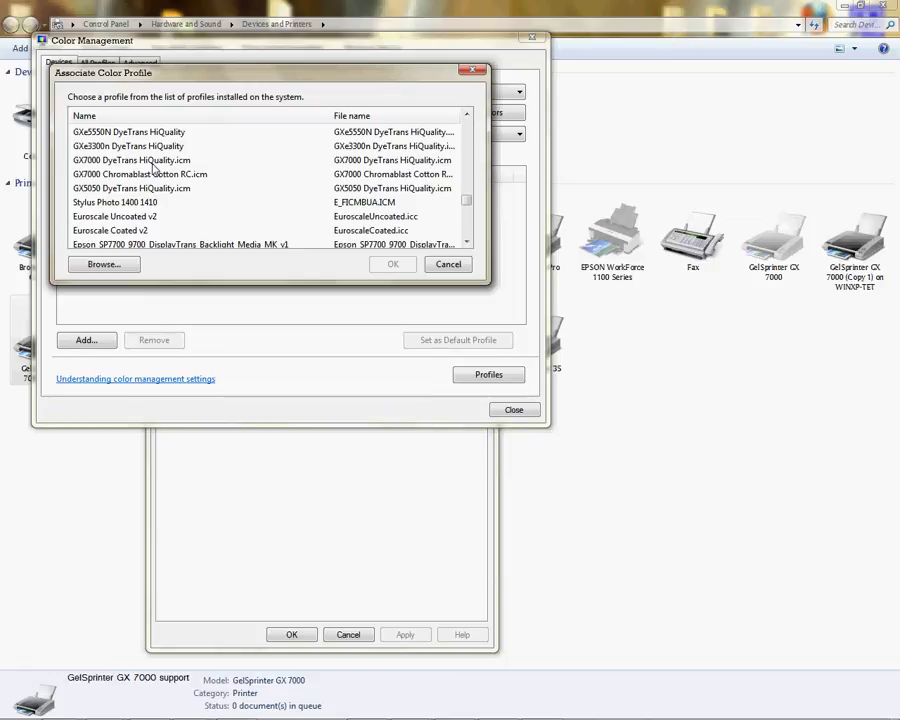
click(152, 165)
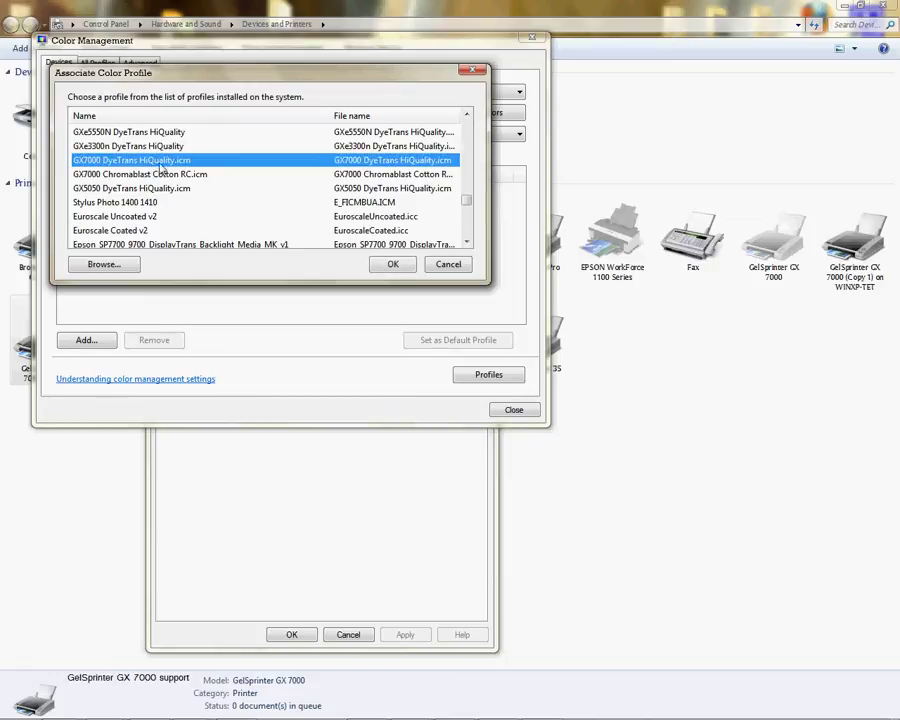
click(393, 265)
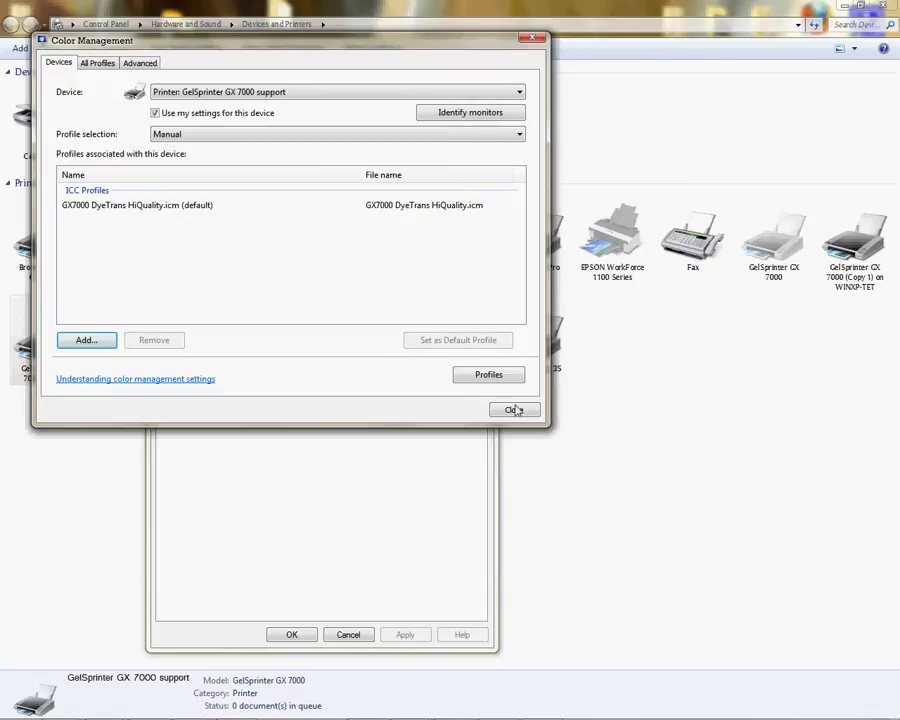
click(122, 206)
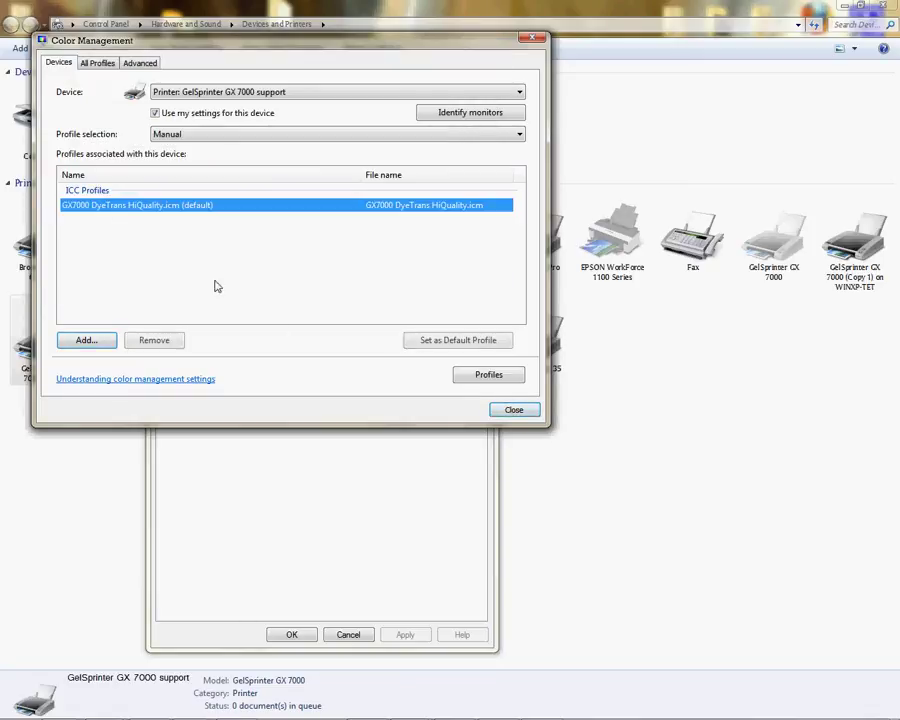
click(514, 410)
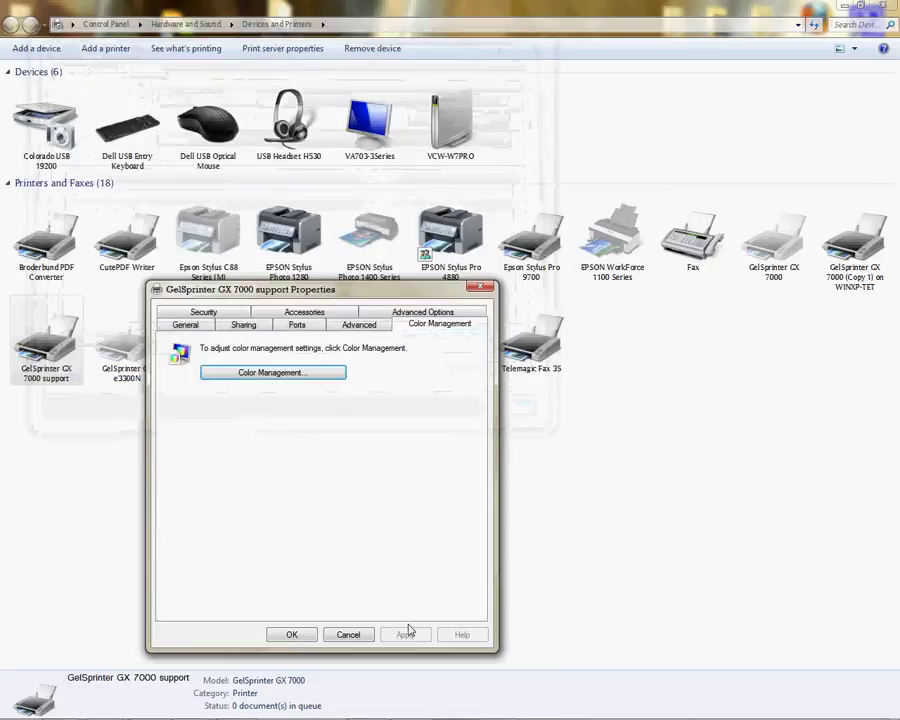
Step: Accept the GelSprinter GX 7000 support properties with OK
click(293, 636)
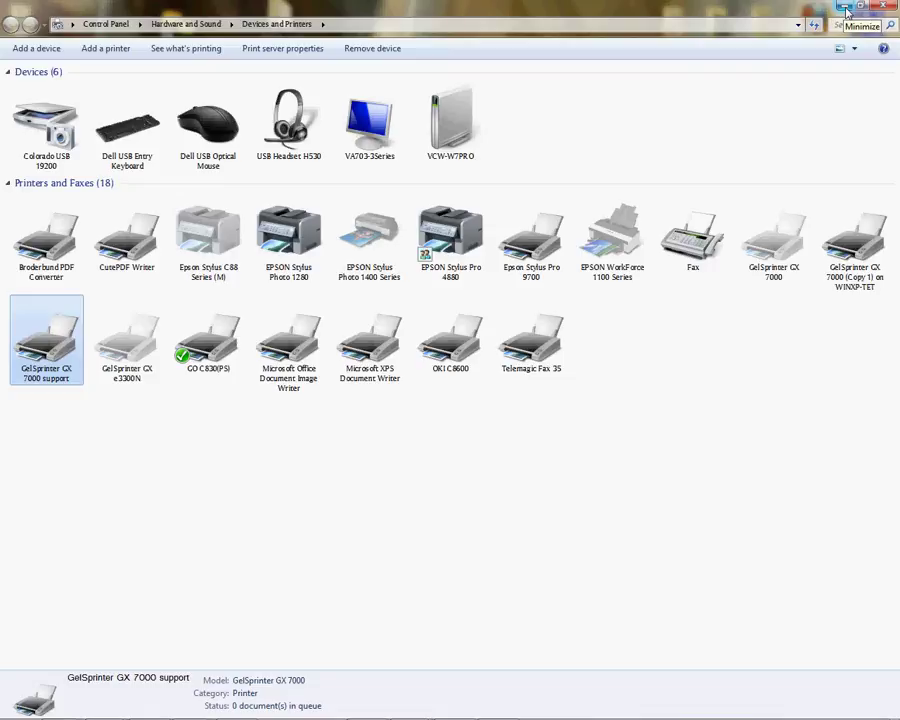
Step: Return to CorelDRAW's Untitled-1 drawing and move its rectangle up and to the right
click(846, 8)
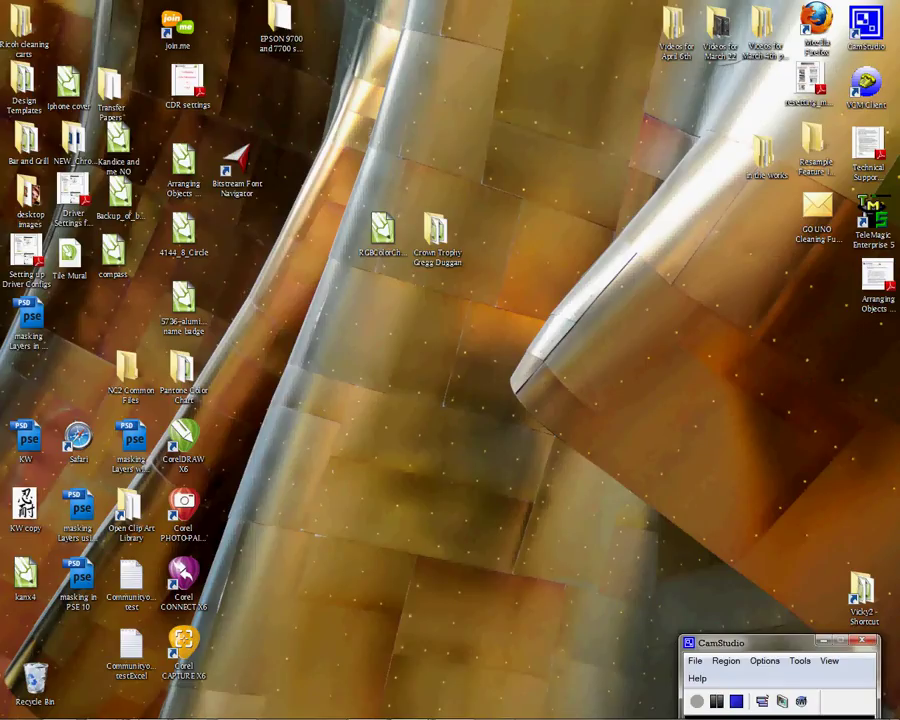
mouse_move(453, 706)
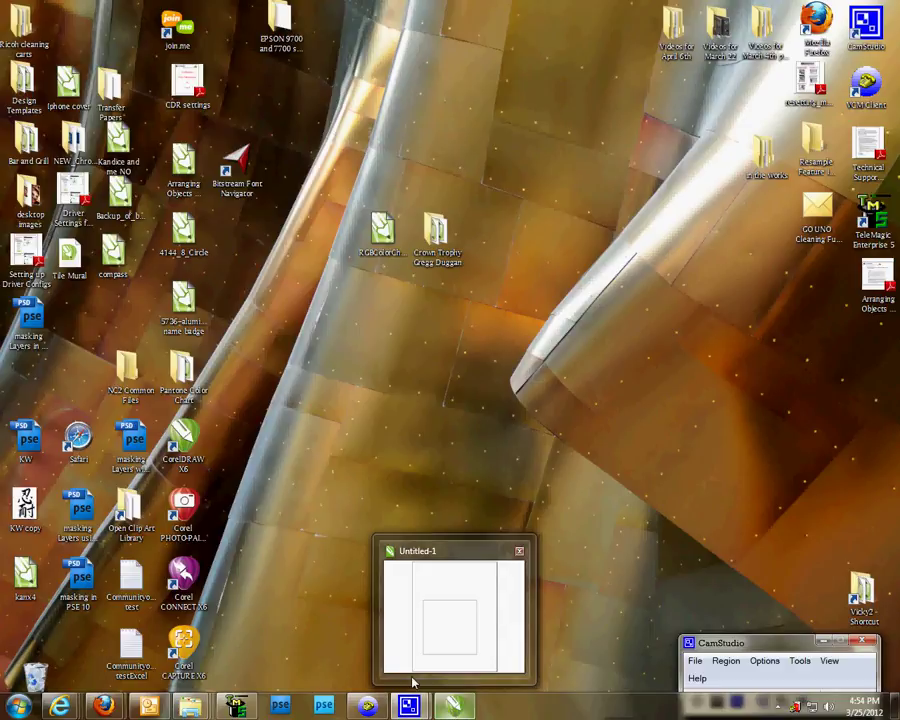
click(452, 708)
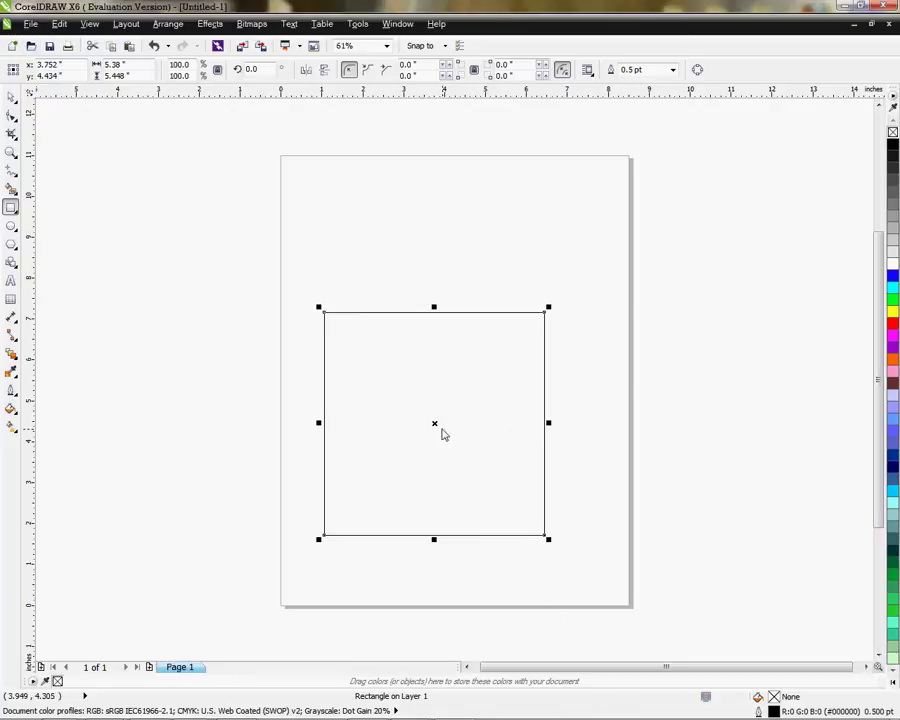
click(11, 96)
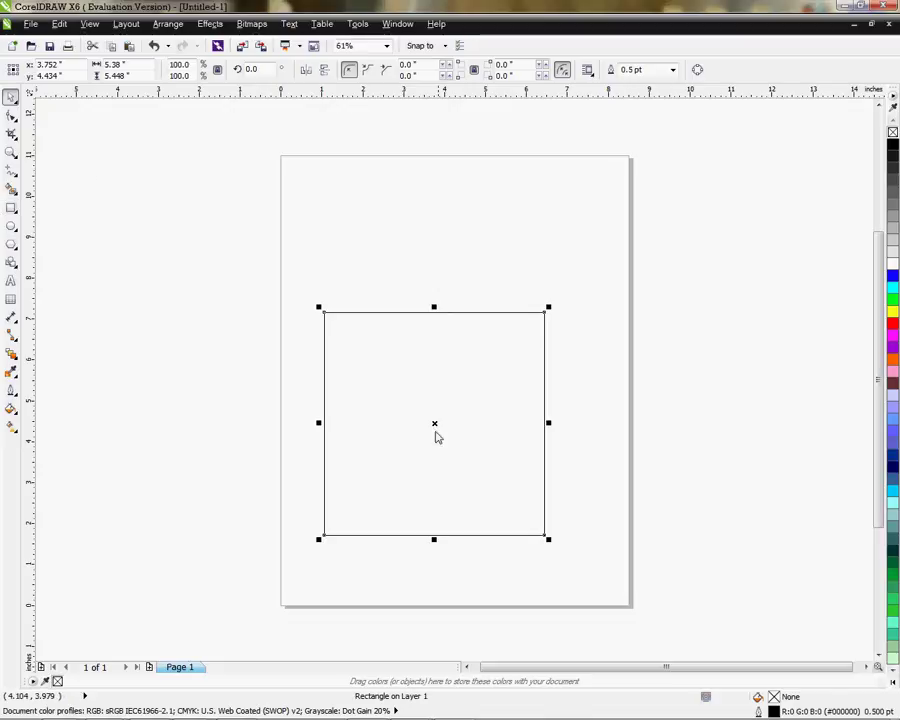
drag(434, 423, 467, 343)
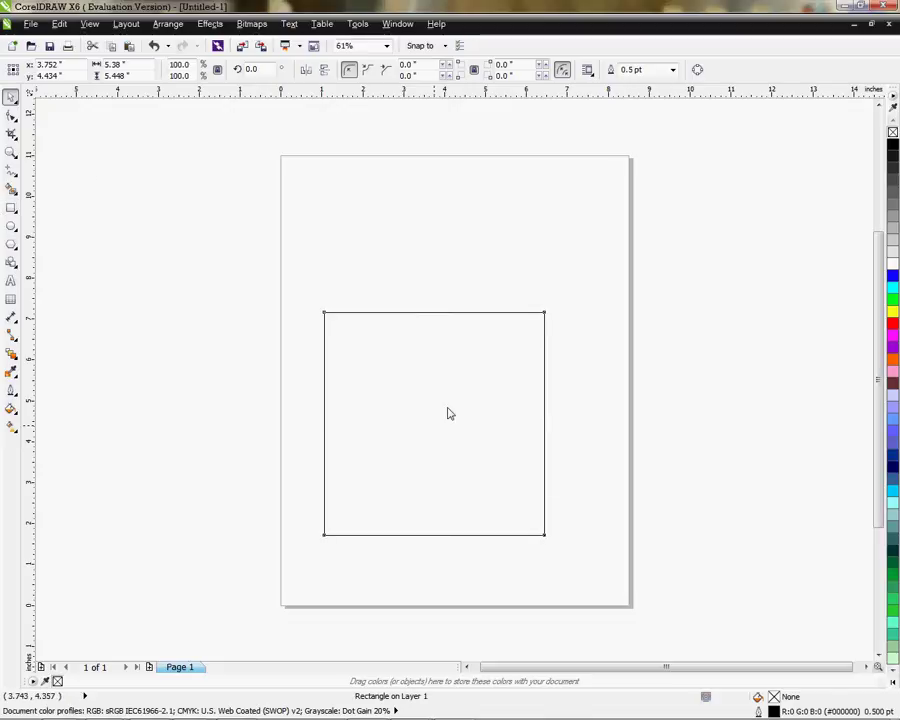
Step: Create a Letter 8.5x11 in Default RGB document with sRGB IEC61966-2.1 and Perceptual rendering intent
click(31, 24)
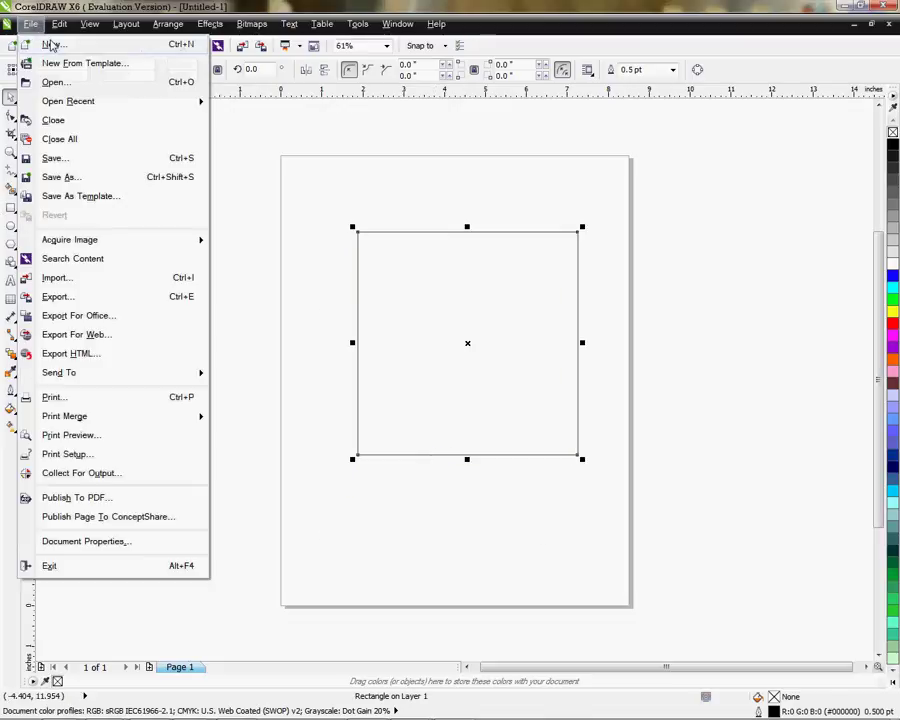
click(52, 46)
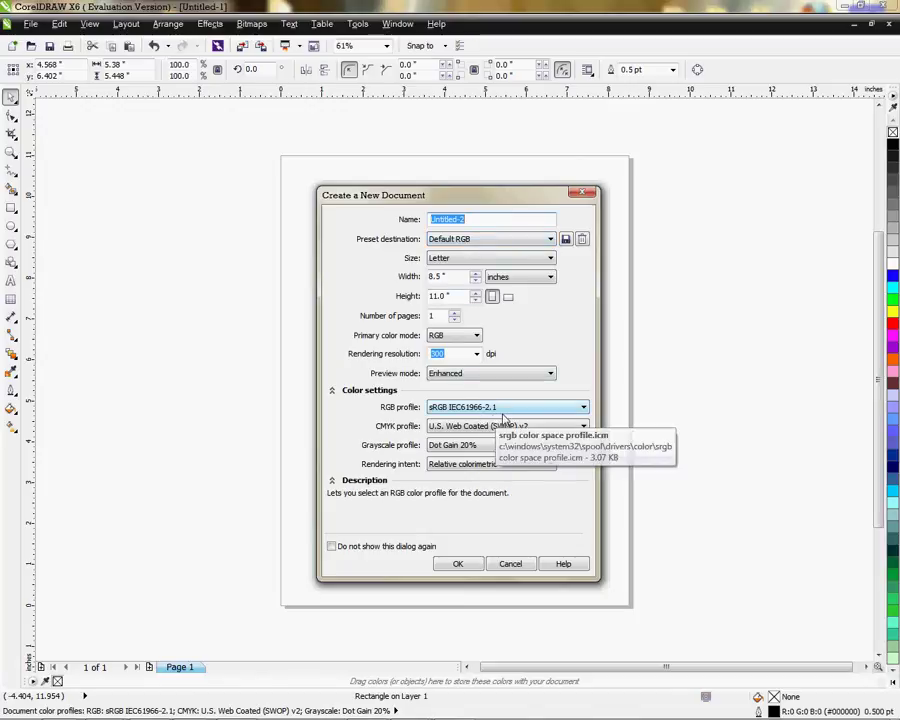
click(503, 240)
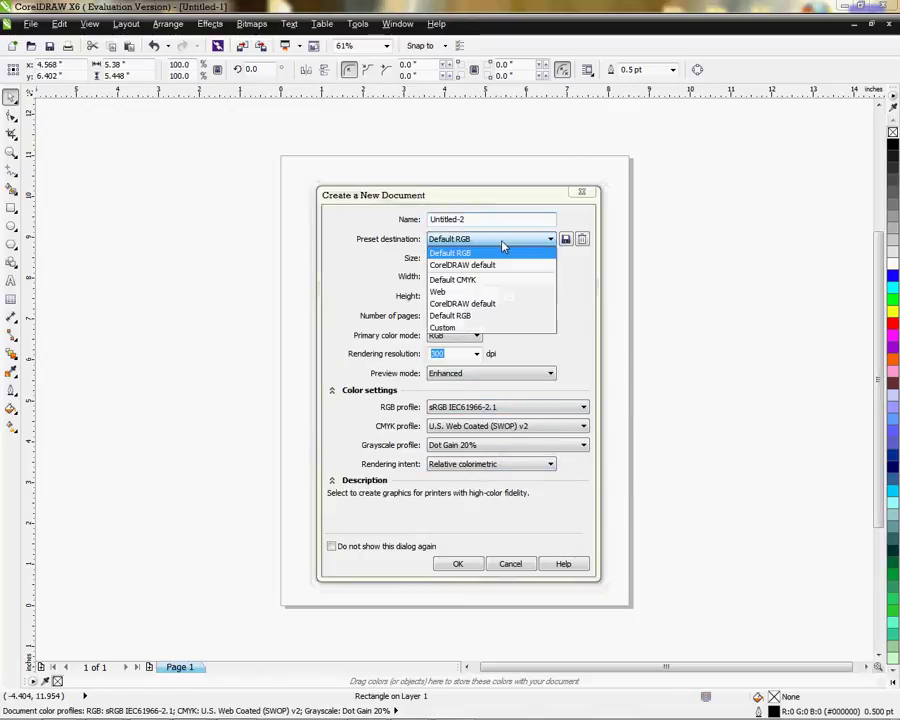
click(503, 252)
click(505, 408)
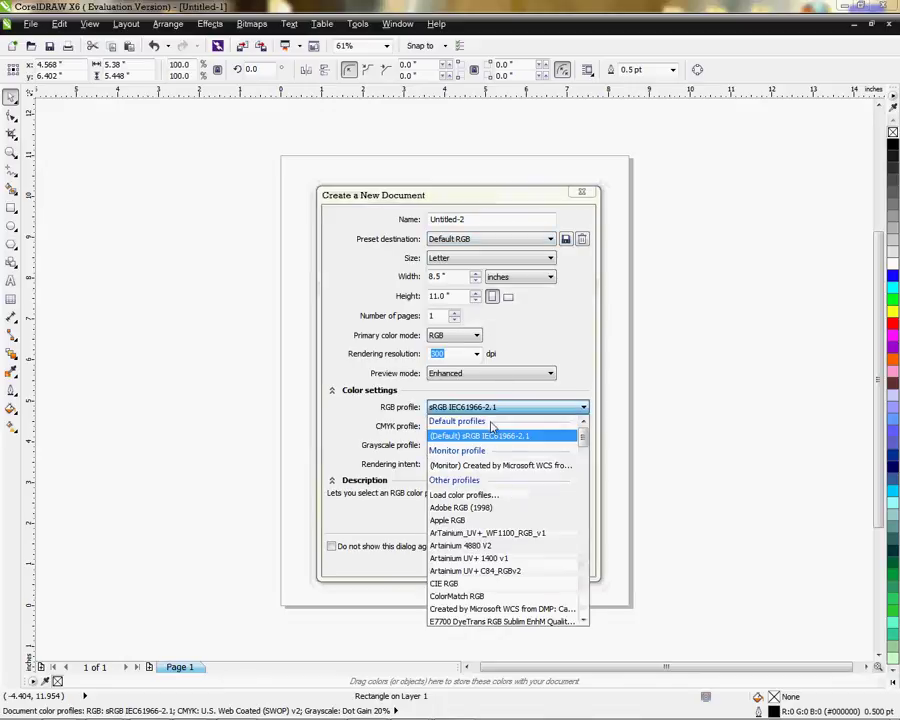
click(507, 409)
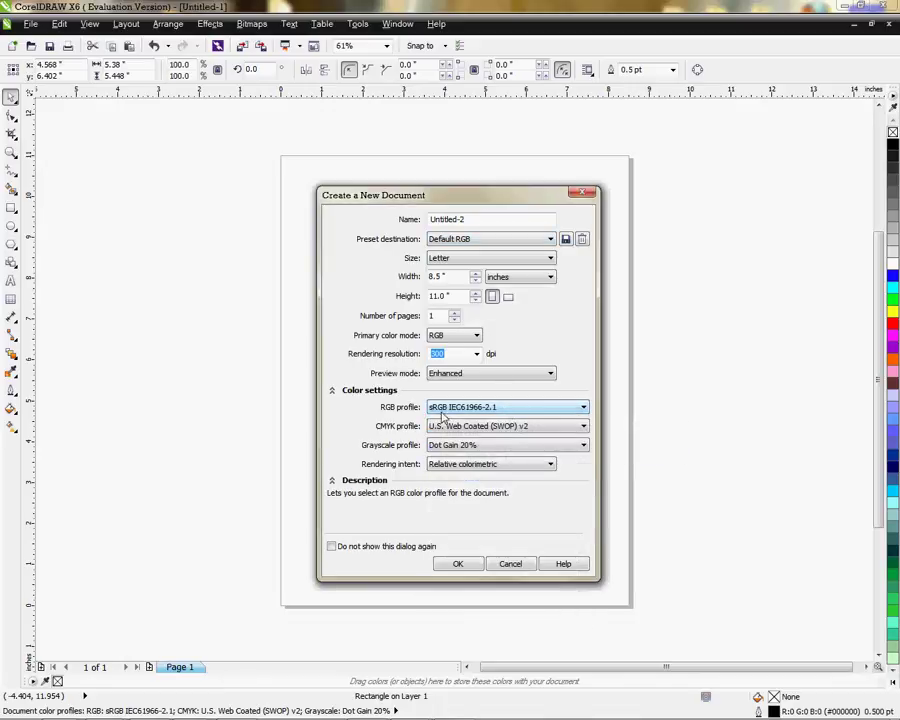
click(332, 391)
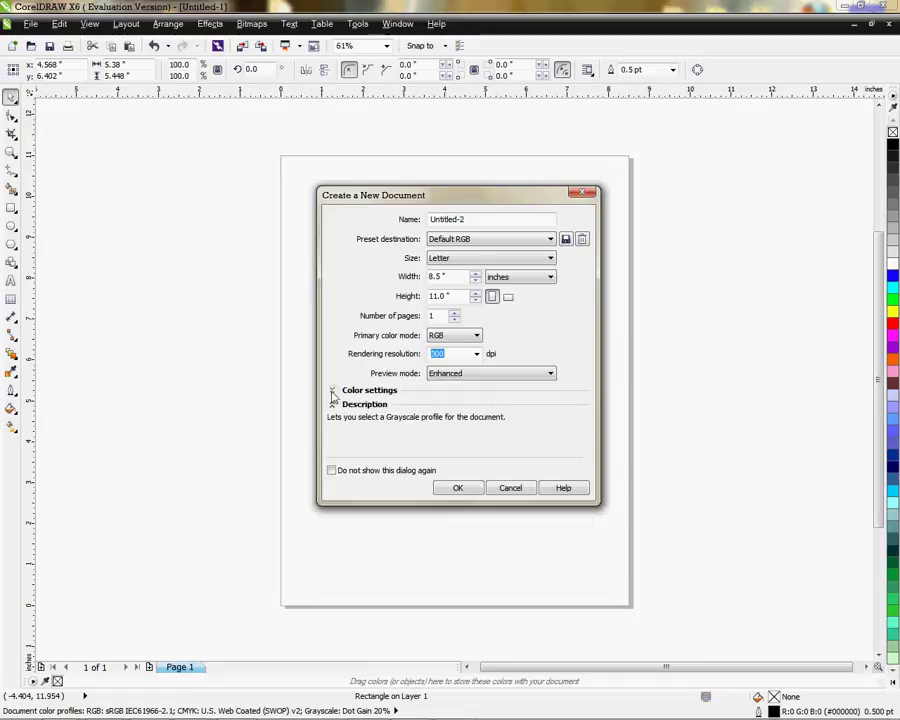
click(332, 391)
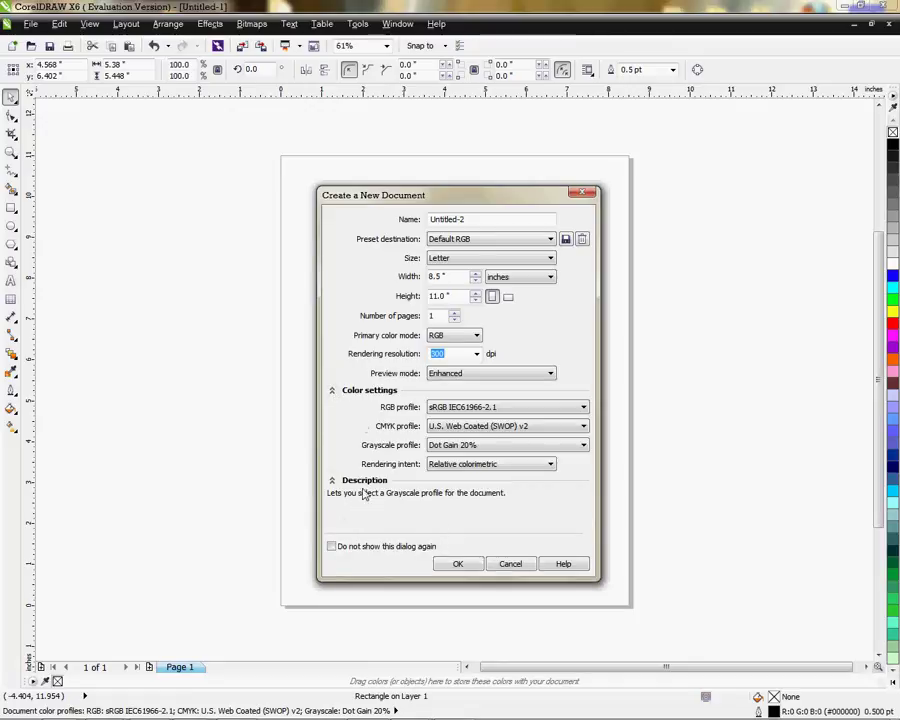
click(535, 465)
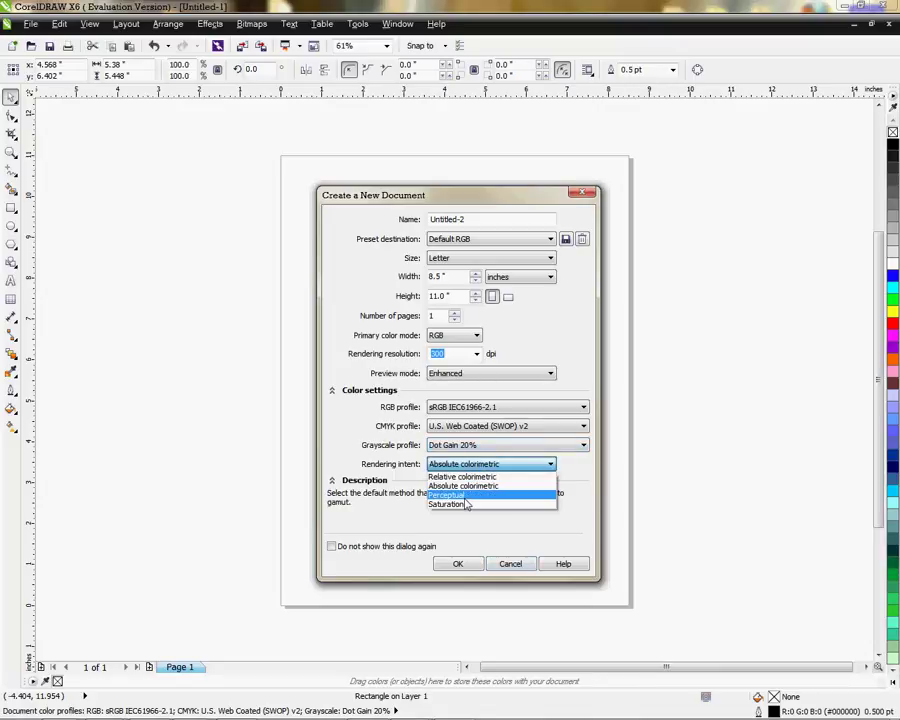
click(464, 496)
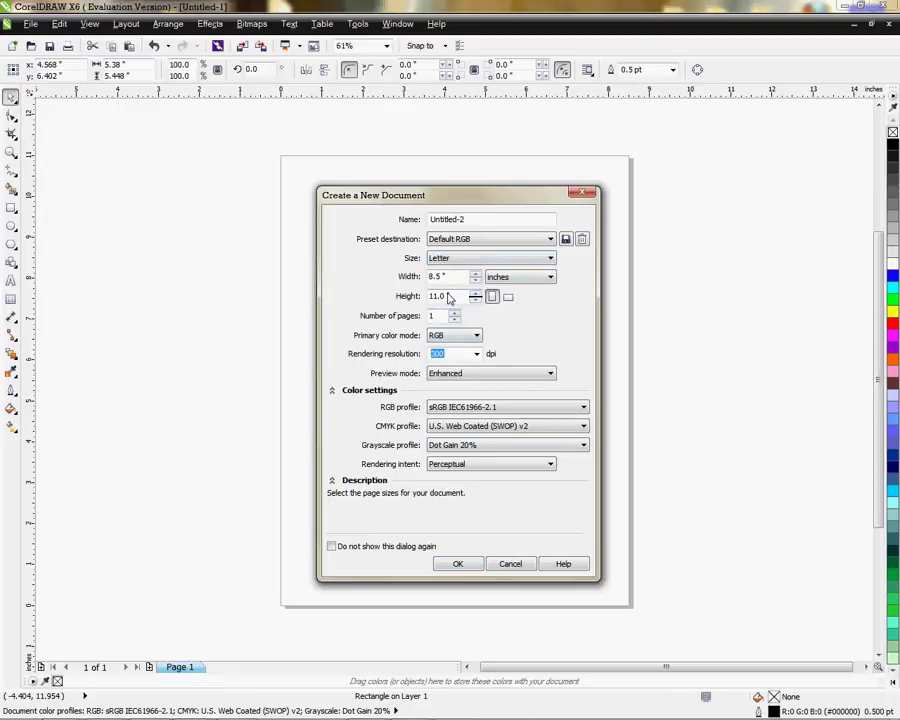
click(468, 570)
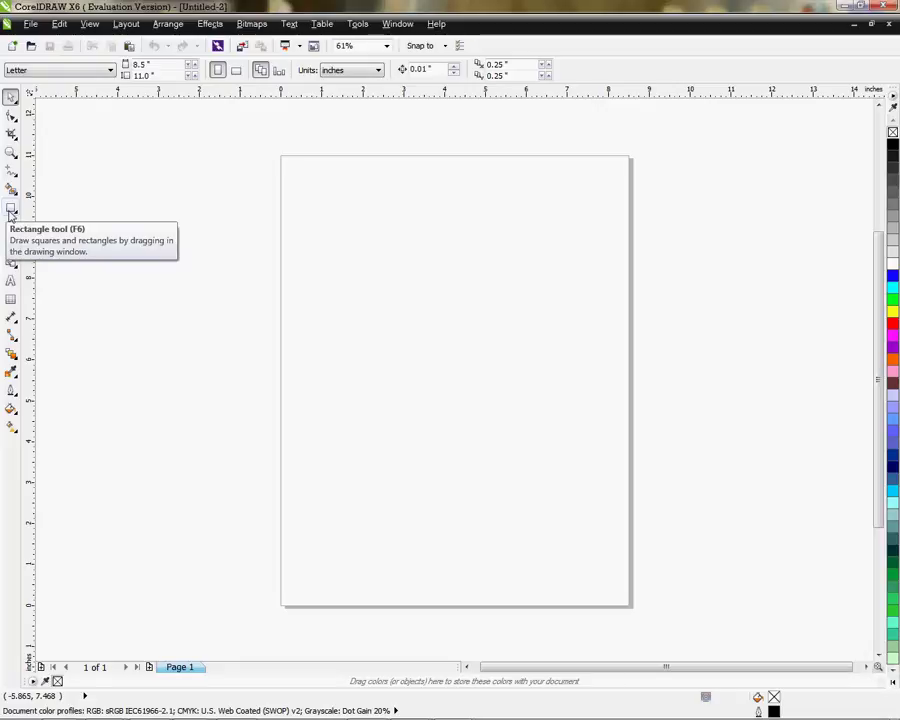
Step: Draw a roughly 5.5 by 6.7 inch rectangle mid-page and nudge it slightly left
click(11, 211)
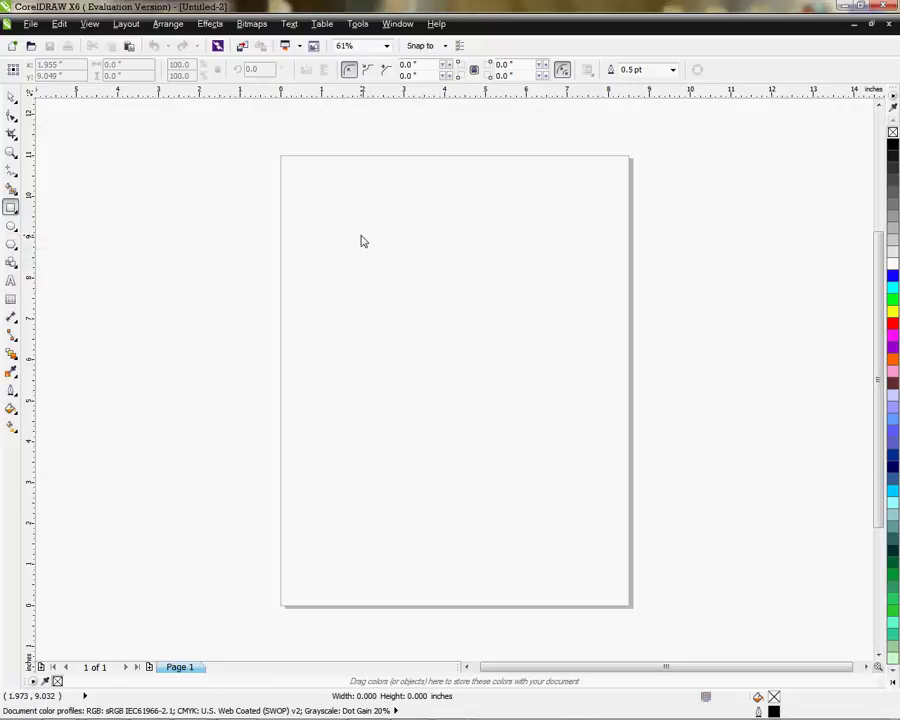
drag(361, 236, 589, 514)
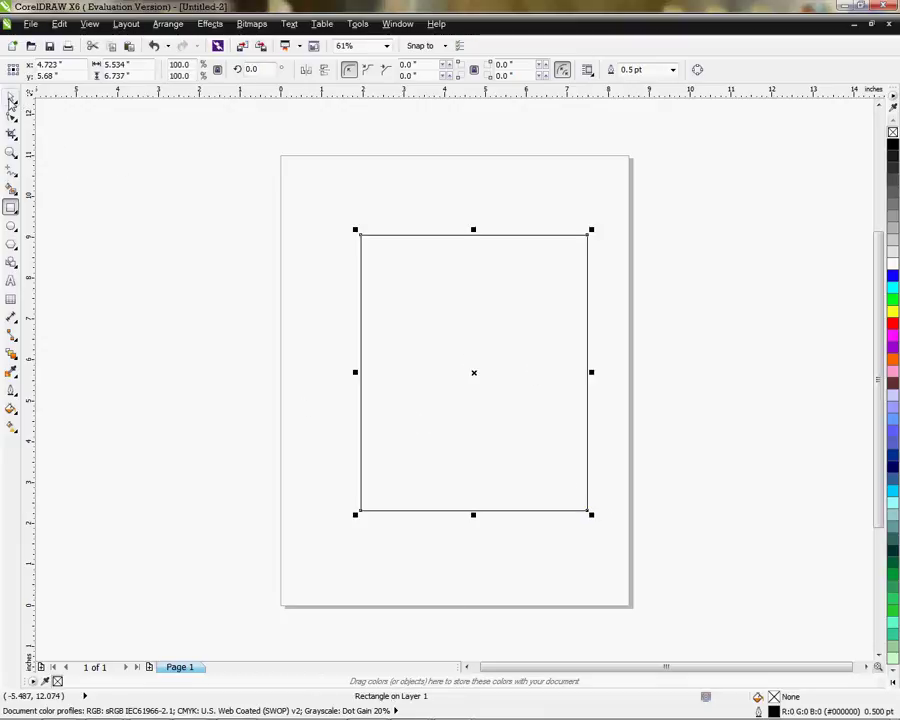
click(11, 97)
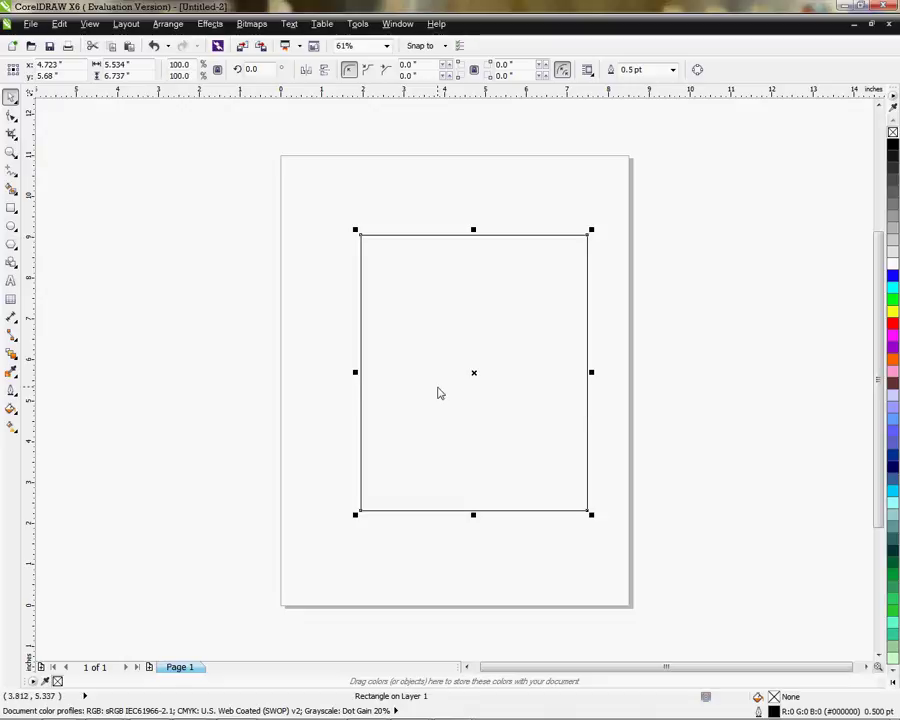
drag(479, 381, 465, 380)
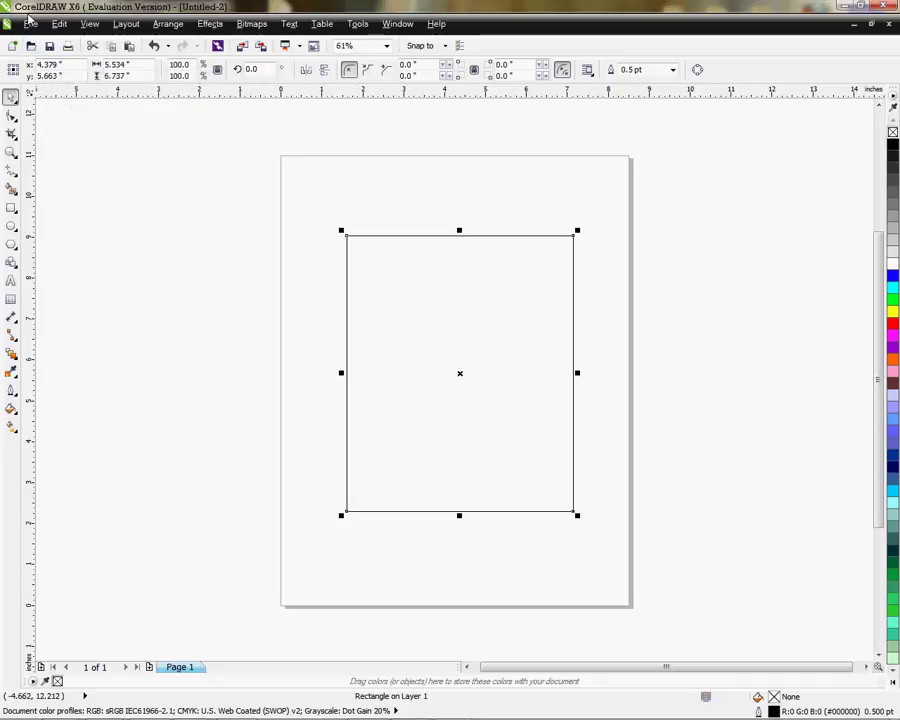
Step: Choose GelSprinter GX 7000 support as the printer in CorelDRAW's Print dialog
click(33, 24)
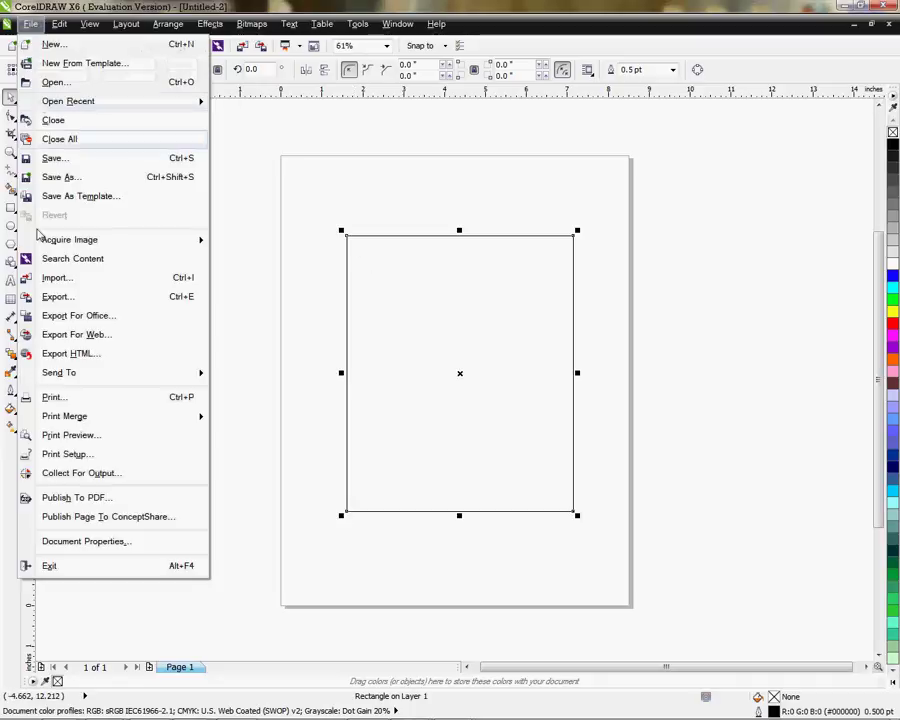
click(70, 395)
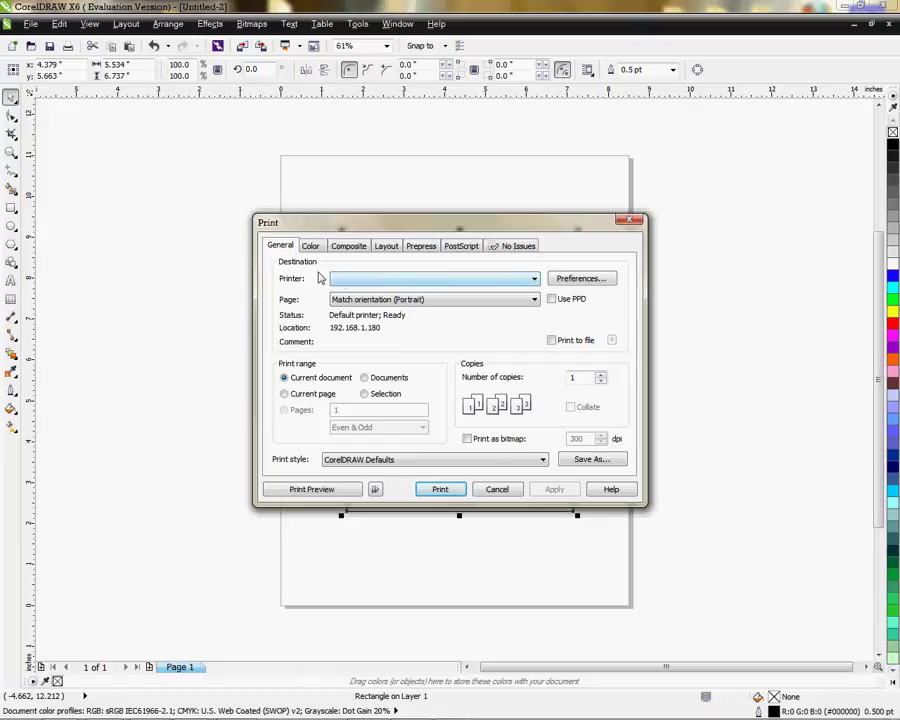
click(383, 281)
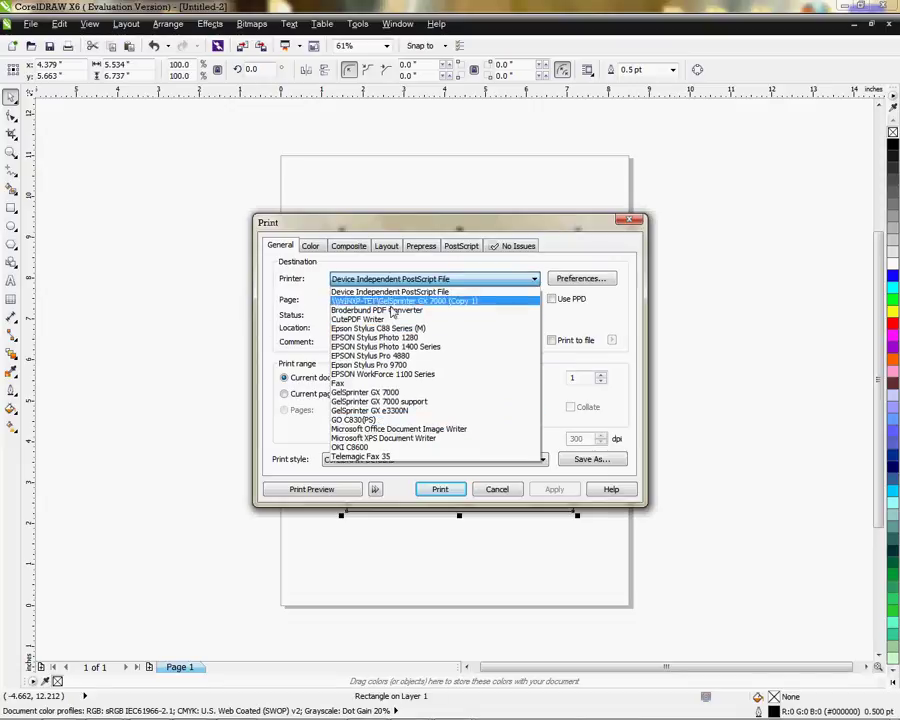
click(373, 402)
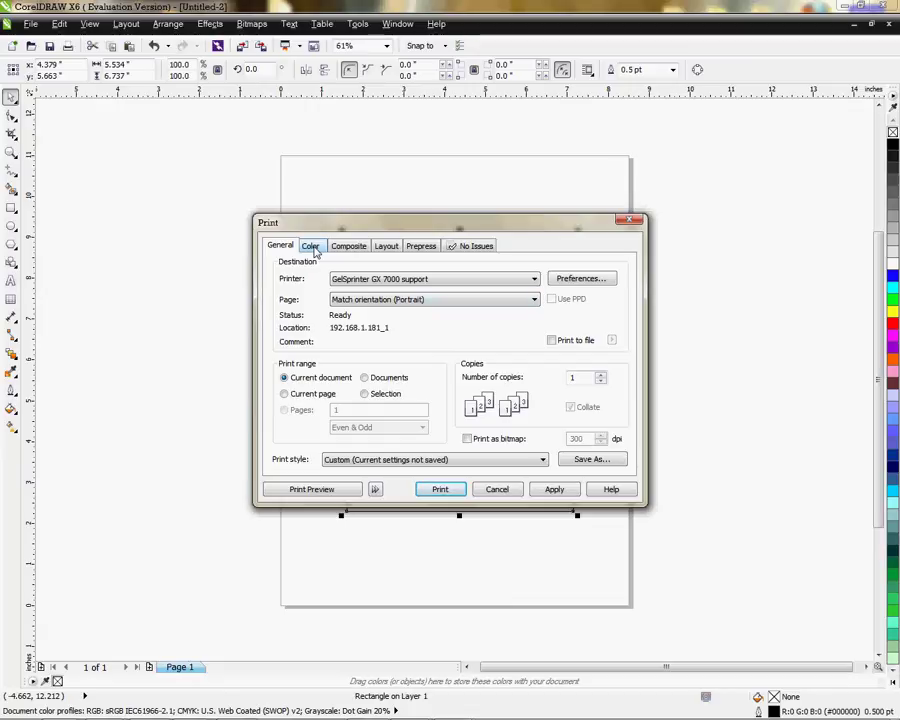
Step: Set print colour correction to the GX7000 DyeTrans HiQuality.icm profile with Perceptual rendering intent
click(312, 248)
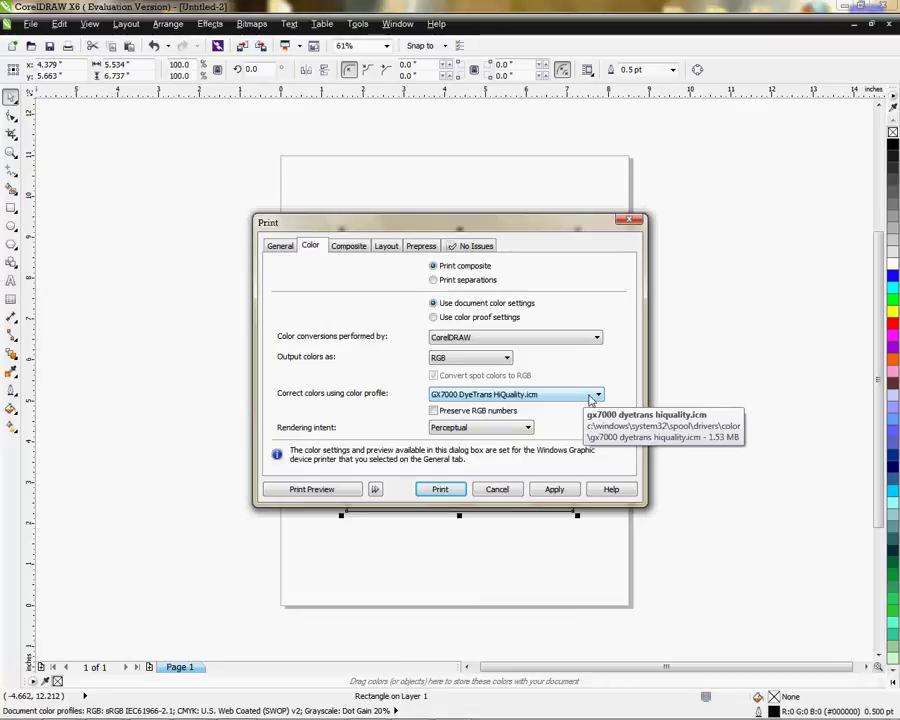
click(562, 396)
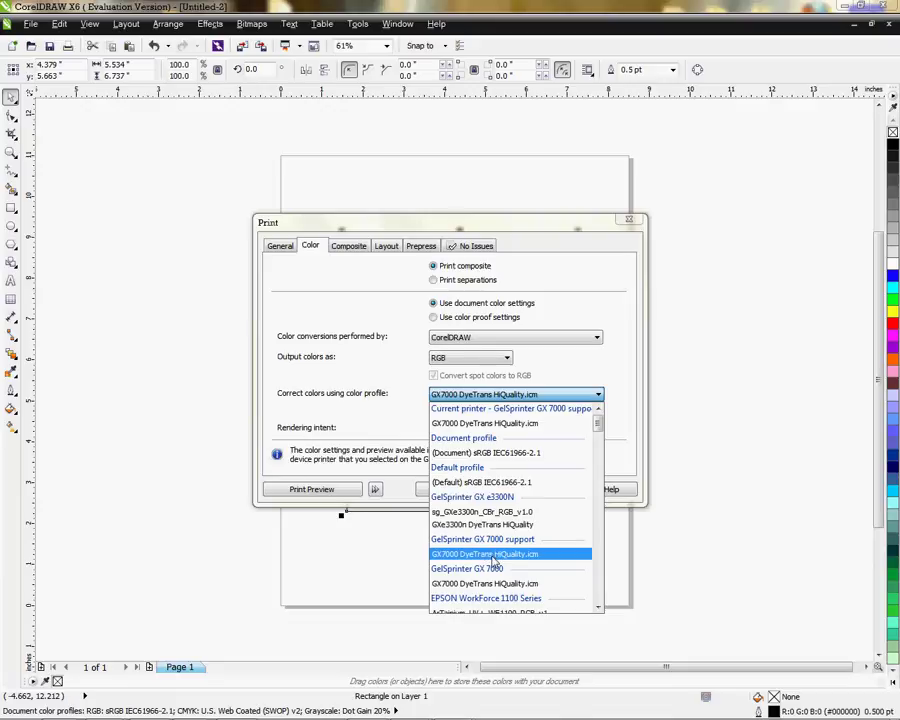
click(493, 561)
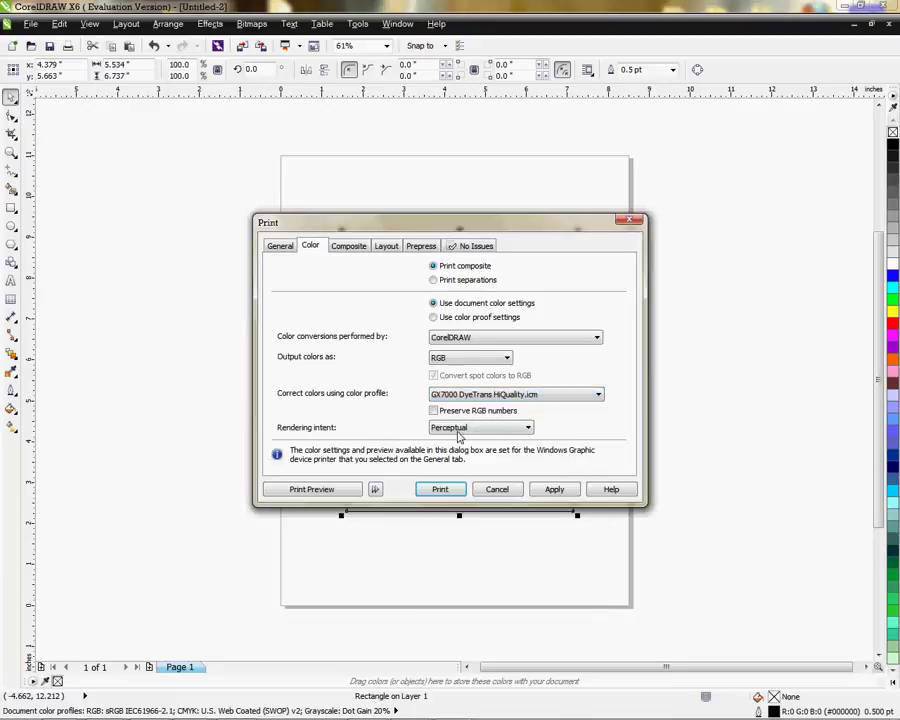
click(527, 428)
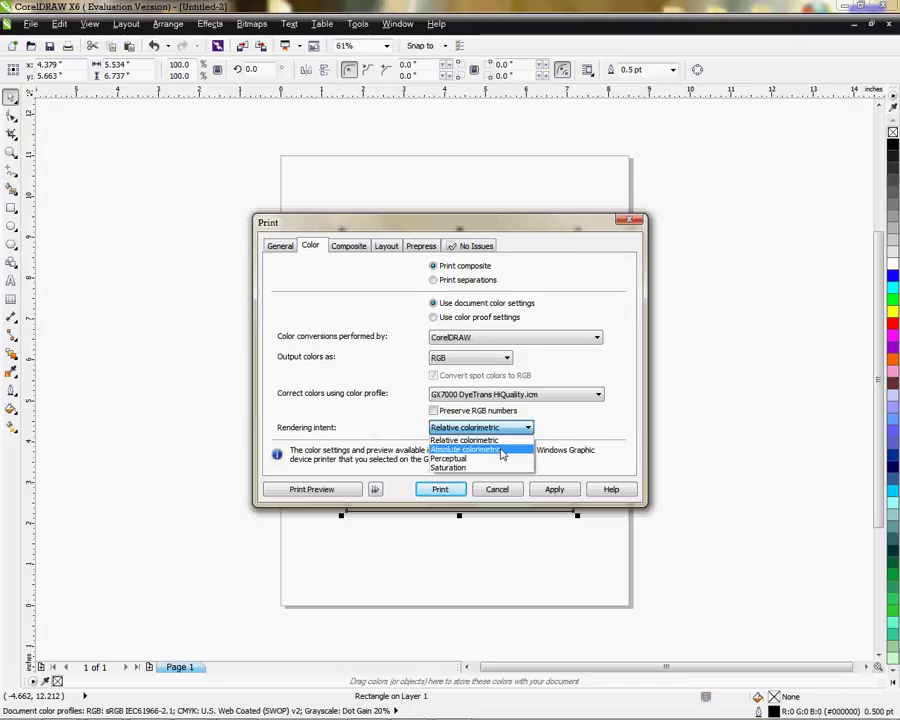
click(452, 458)
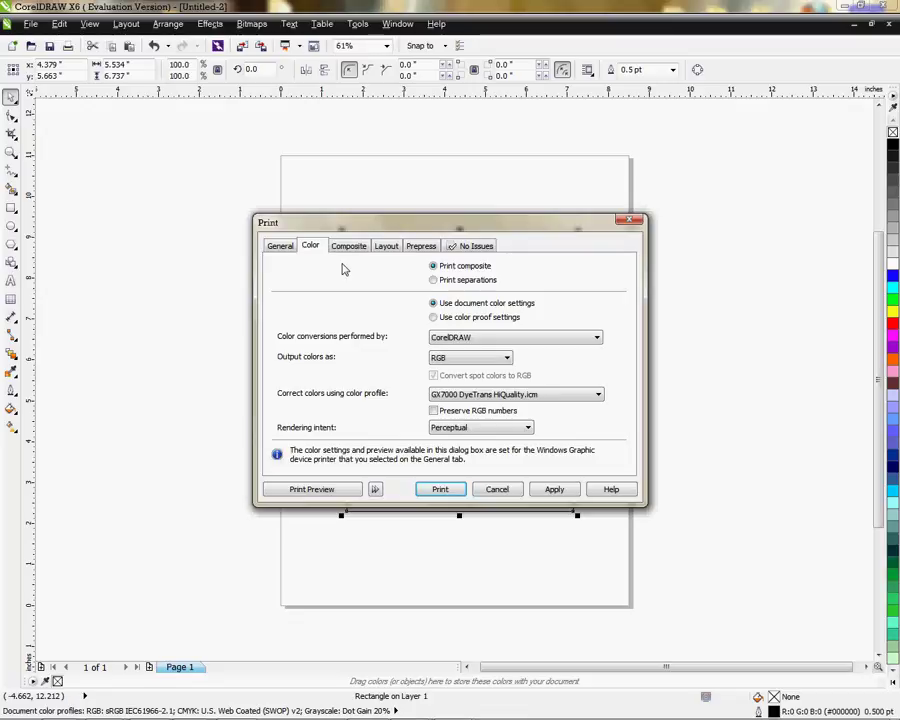
Step: Turn on Mirror in the Prepress settings and confirm the preflight report shows no issues
click(424, 249)
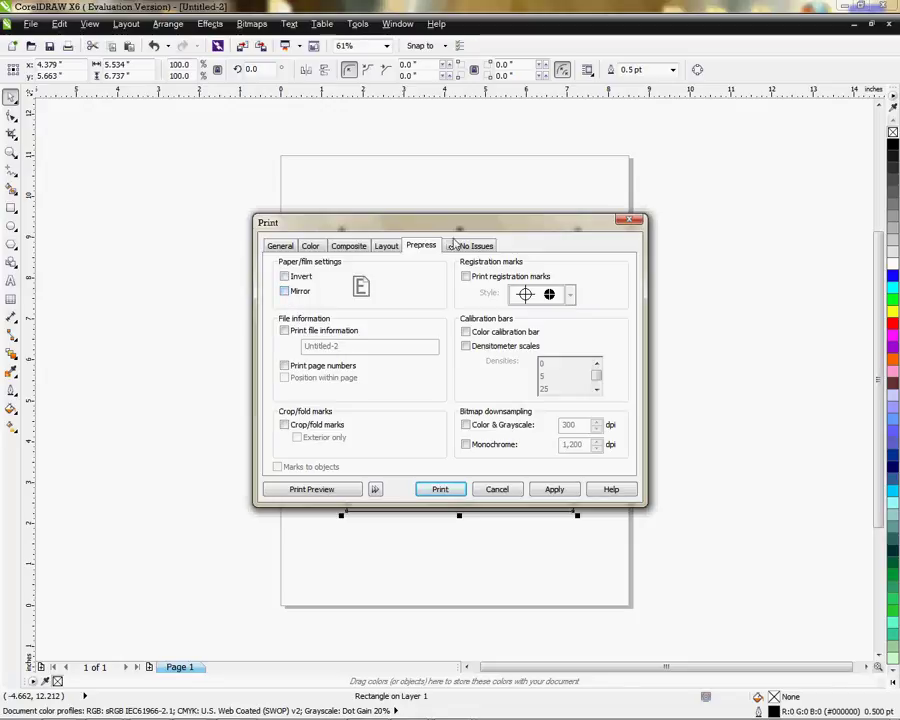
click(285, 291)
click(485, 248)
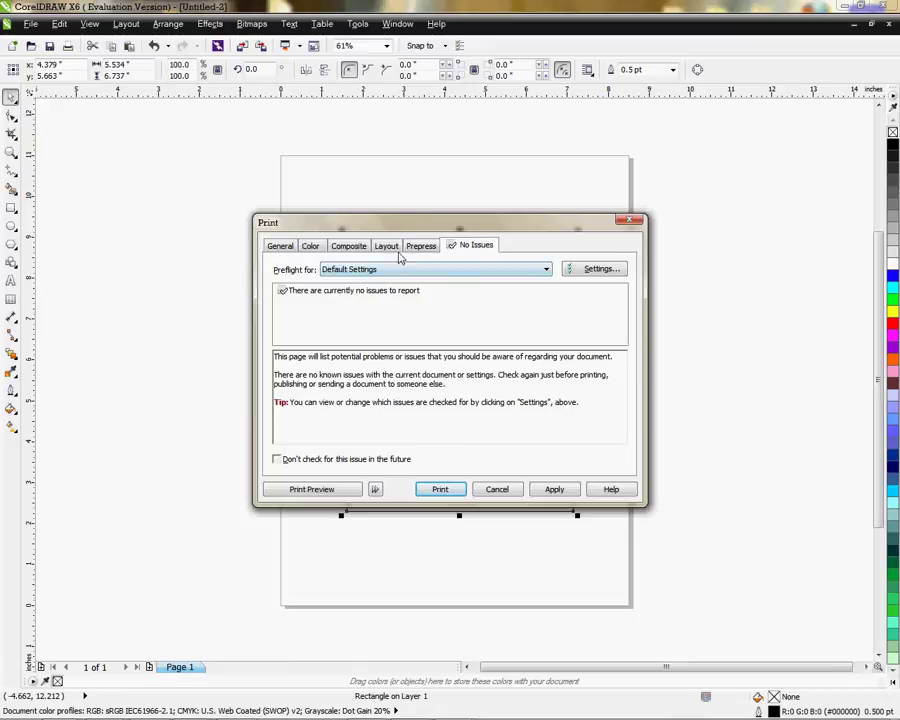
Step: Review the Prepress, Layout, Composite and Color settings, finishing back on General
click(421, 248)
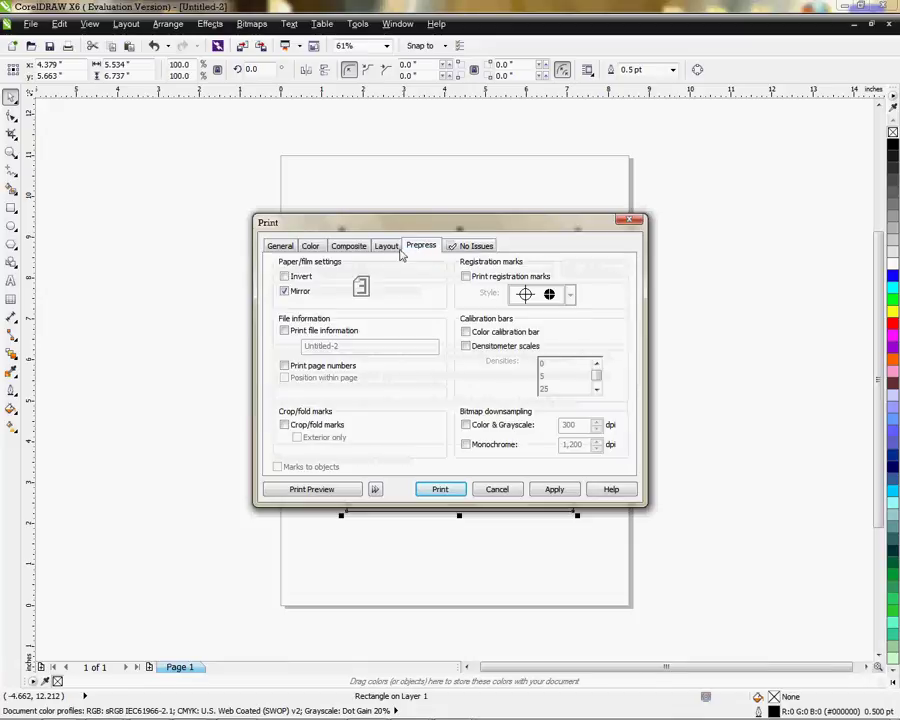
click(385, 247)
click(347, 246)
click(313, 249)
click(283, 248)
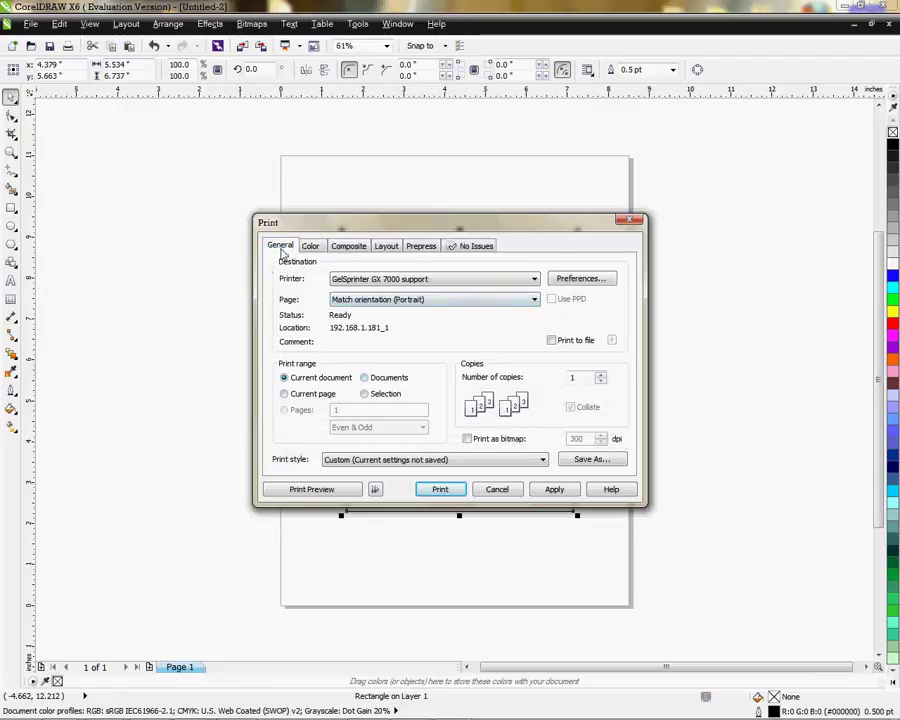
Step: Overwrite the existing Conde GX7000 print style with the current print settings
click(593, 461)
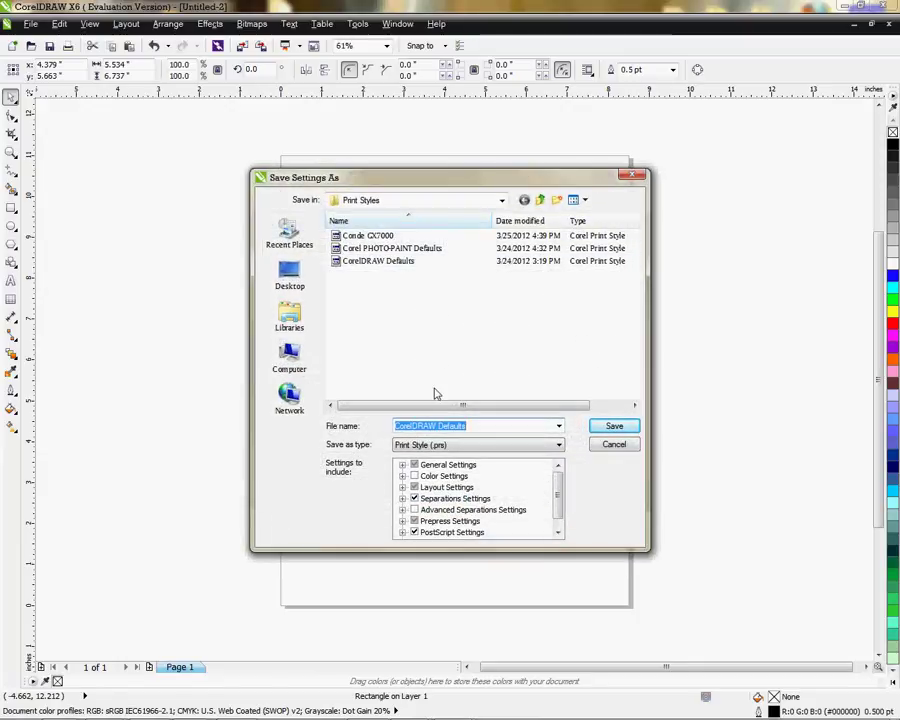
click(368, 236)
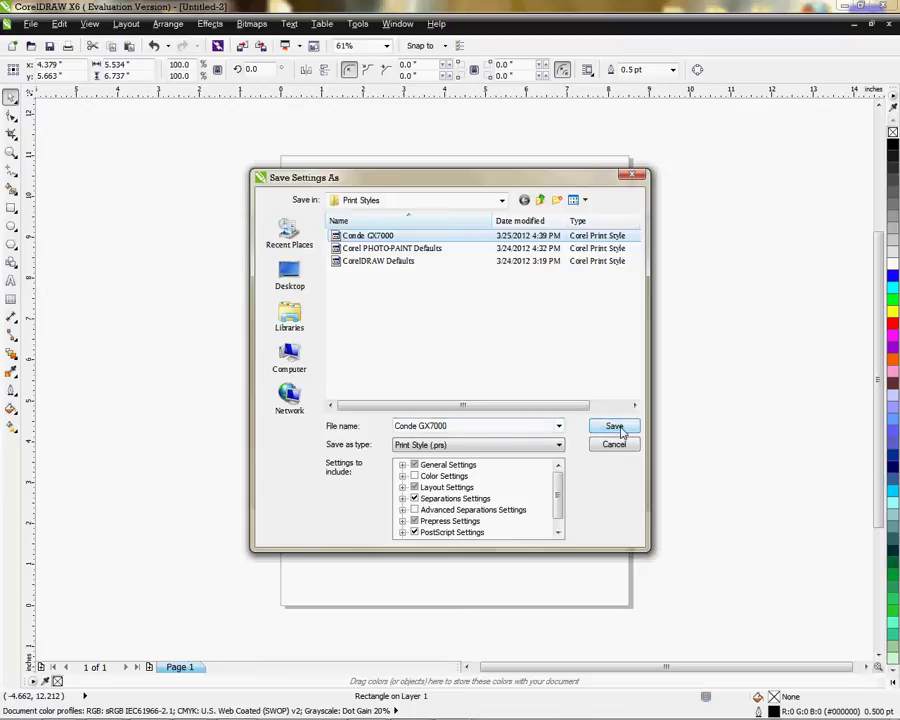
click(616, 426)
click(488, 373)
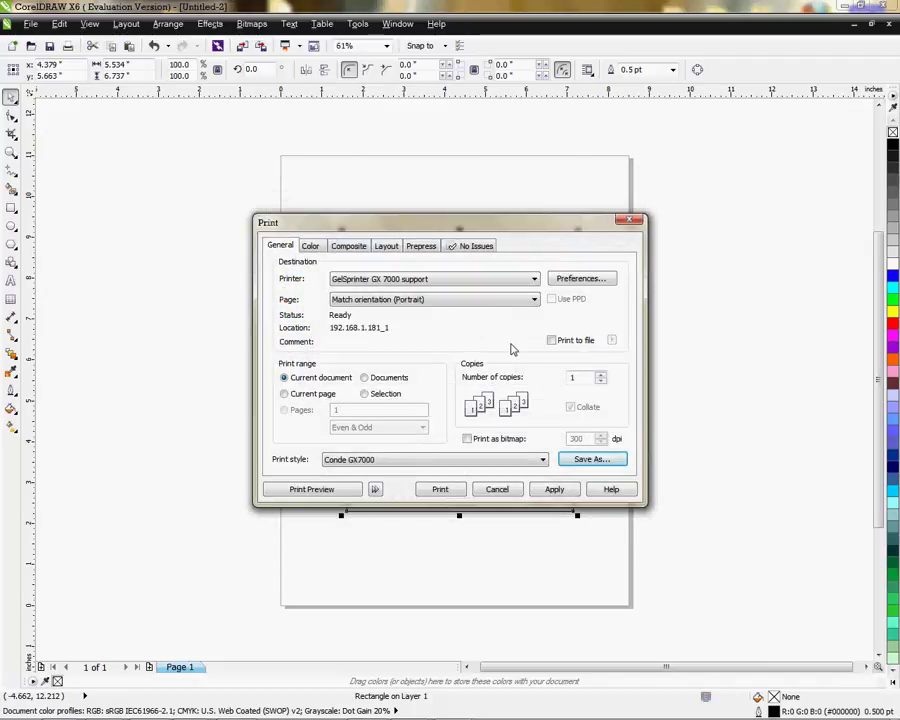
Step: Apply the print settings, close the Print dialog, and bring up the Window menu
click(557, 492)
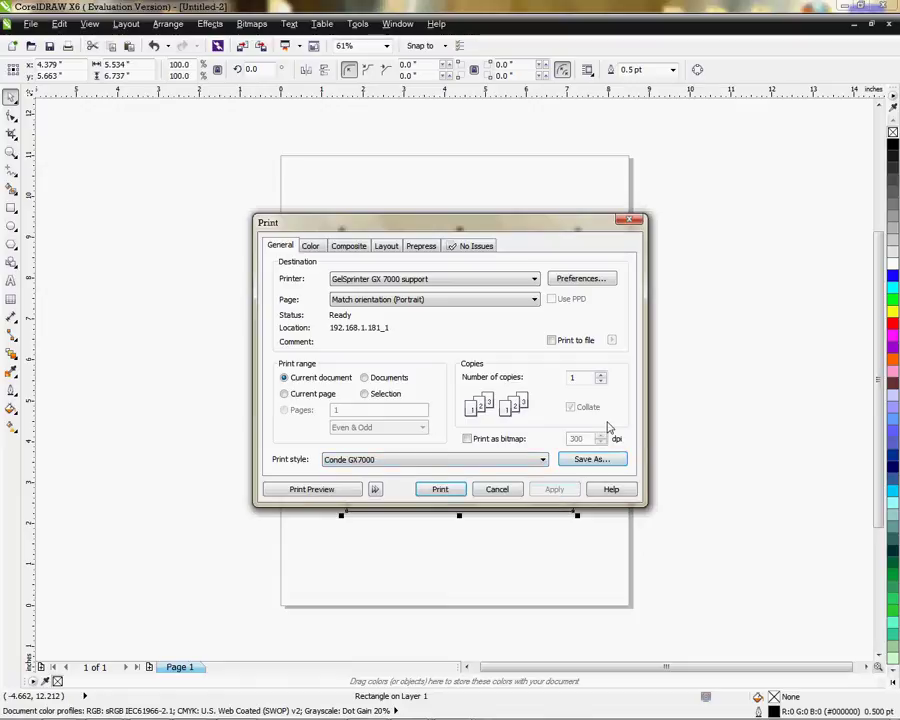
click(629, 220)
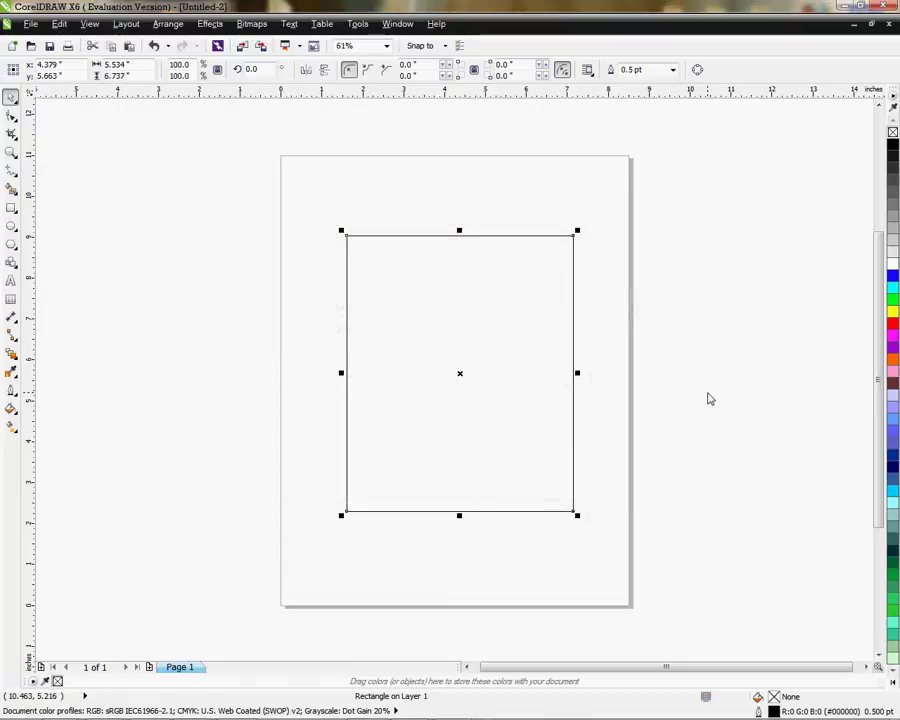
click(405, 28)
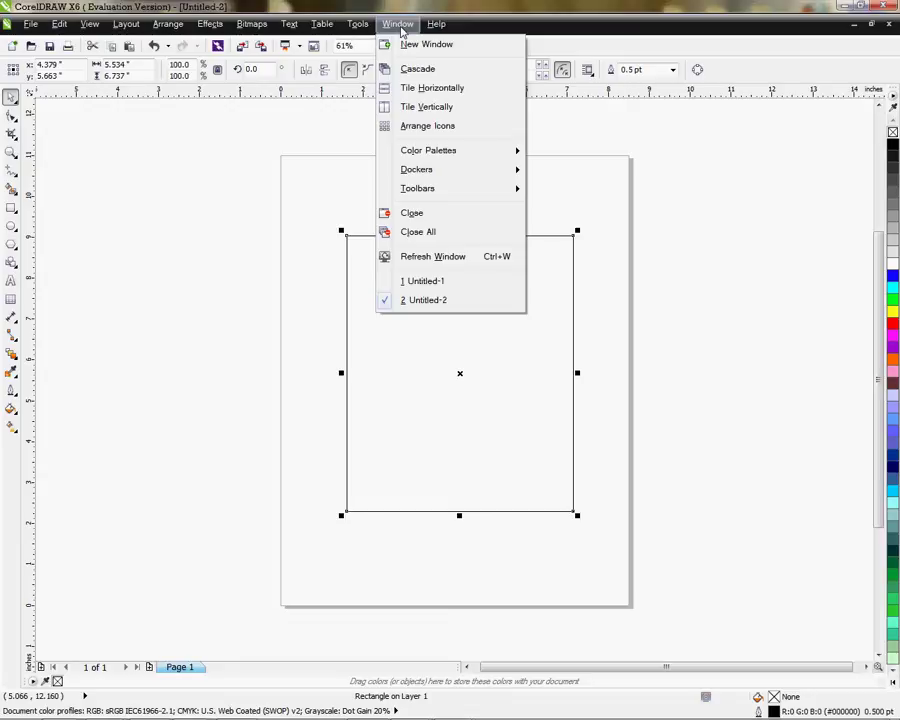
mouse_move(429, 150)
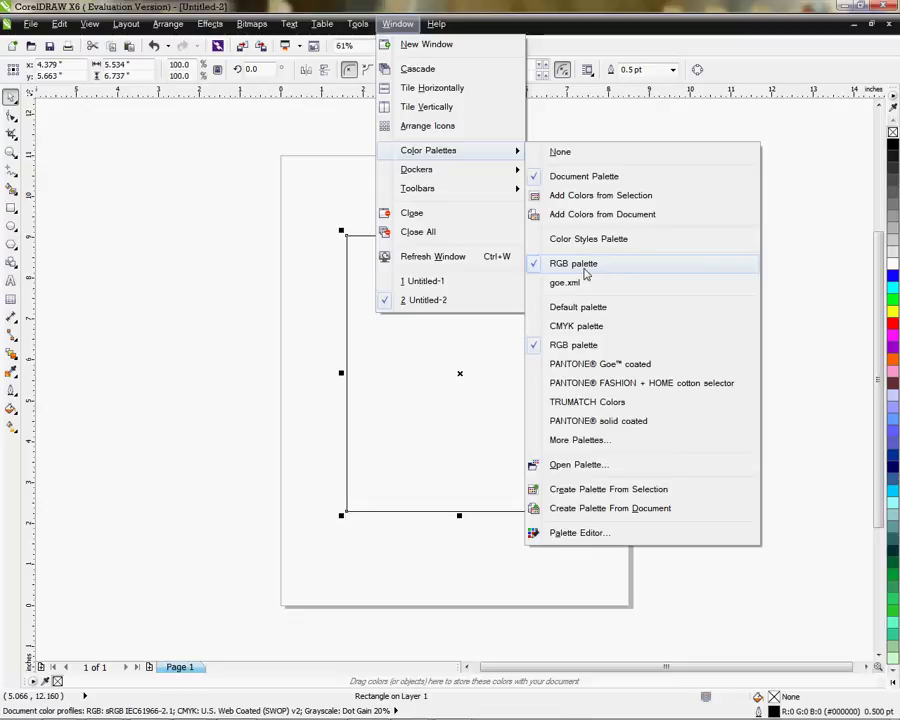
Step: With RGB palette confirmed ticked, dismiss the Color Palettes list back to the Untitled-2 page
click(245, 350)
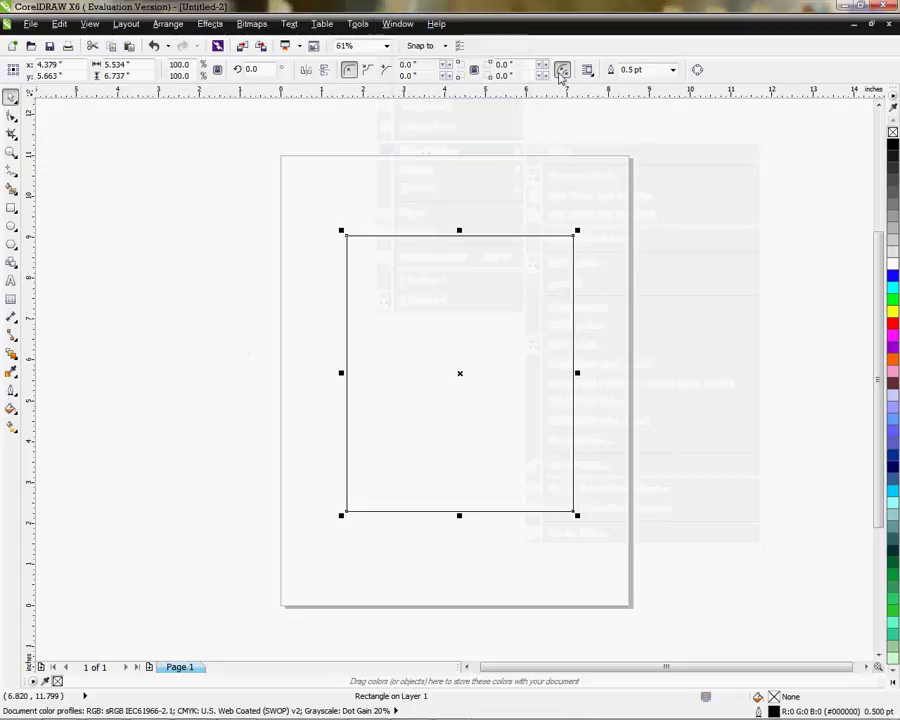